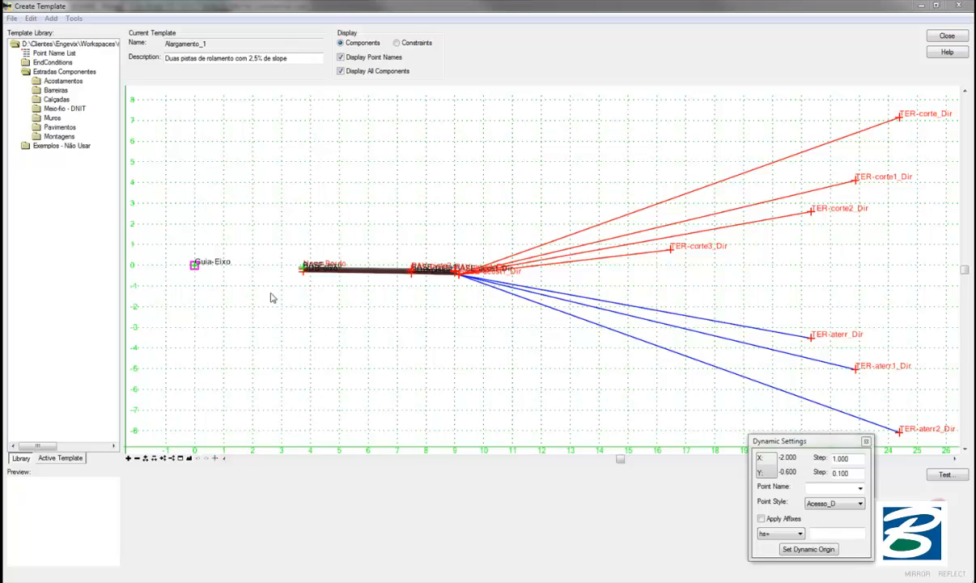
Create a new template named "Calçada e Jersey" in the Montagens folder of the template library.
{"action": "left_click", "coordinate": [62, 139]}
{"action": "right_click", "coordinate": [60, 138]}
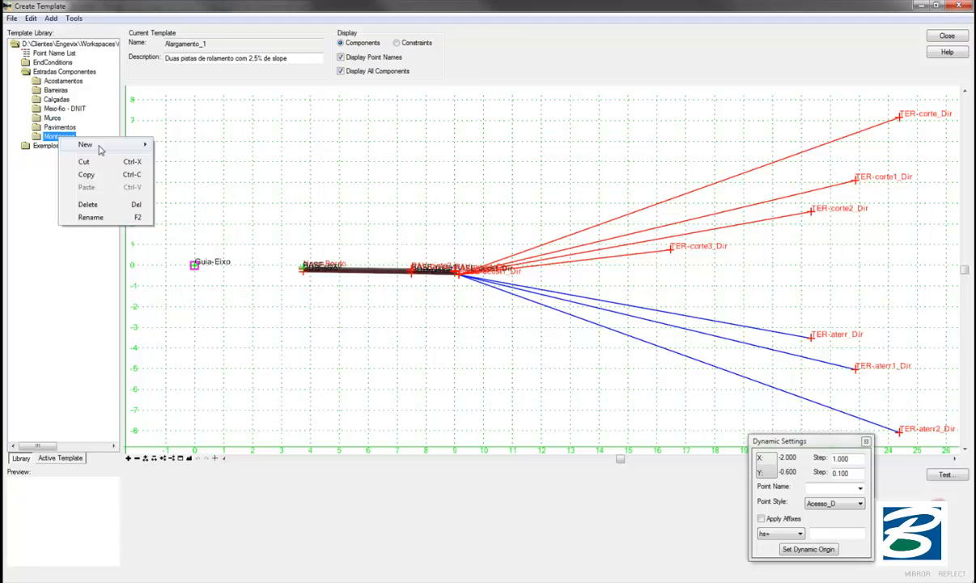
{"action": "mouse_move", "coordinate": [97, 145]}
{"action": "left_click", "coordinate": [185, 156]}
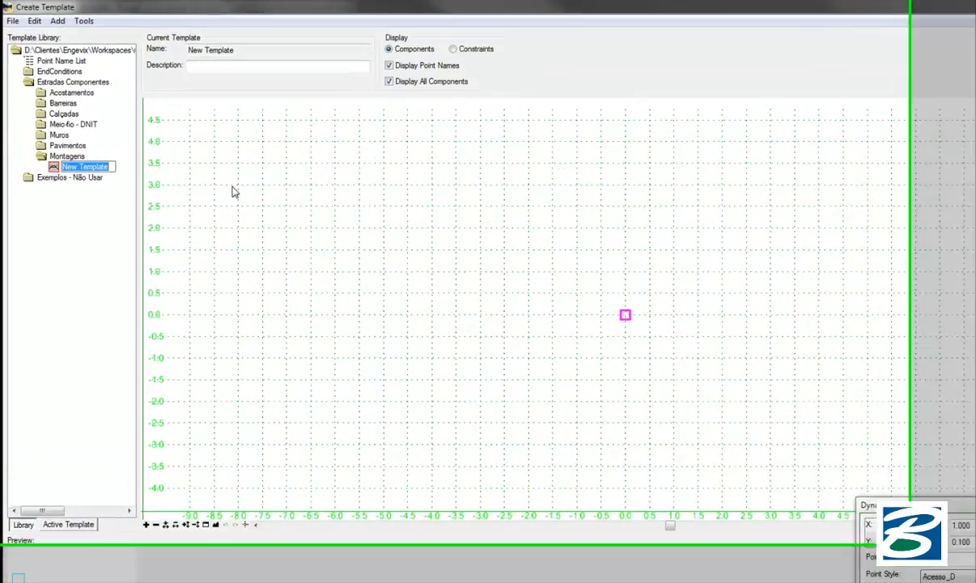
{"action": "type", "text": "Calçada e Jersey"}
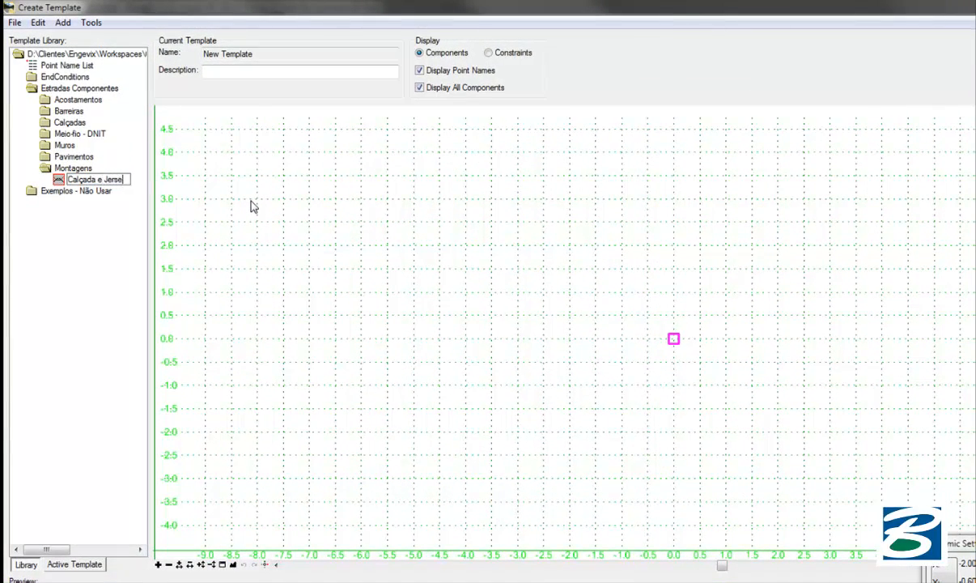
{"action": "key", "text": "Return"}
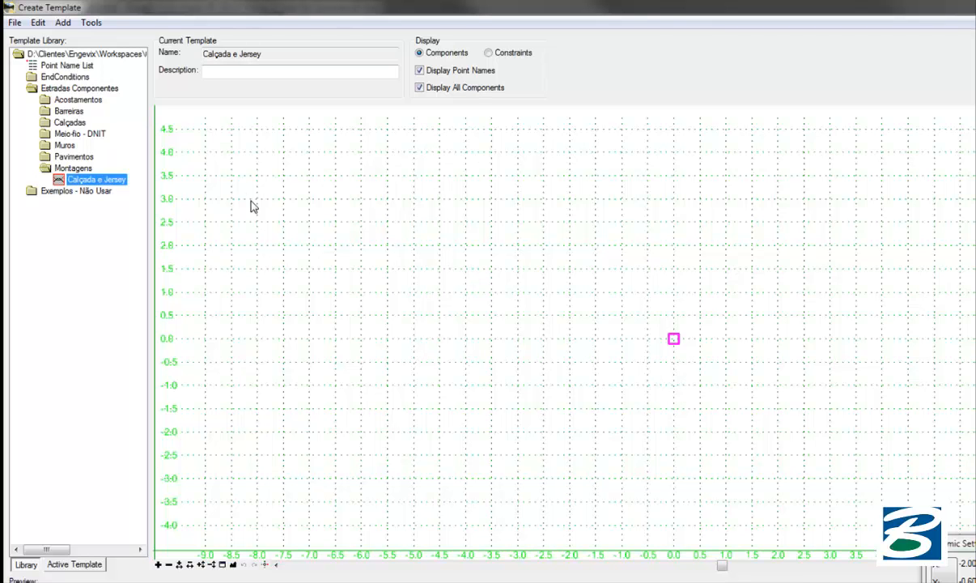
Place the MFC01 curb from the Meio-fio - DNIT folder at X -2.0, Y -0.1 with a reflected copy across the template origin.
{"action": "double_click", "coordinate": [84, 135]}
{"action": "left_click_drag", "start_coordinate": [85, 151], "coordinate": [569, 293]}
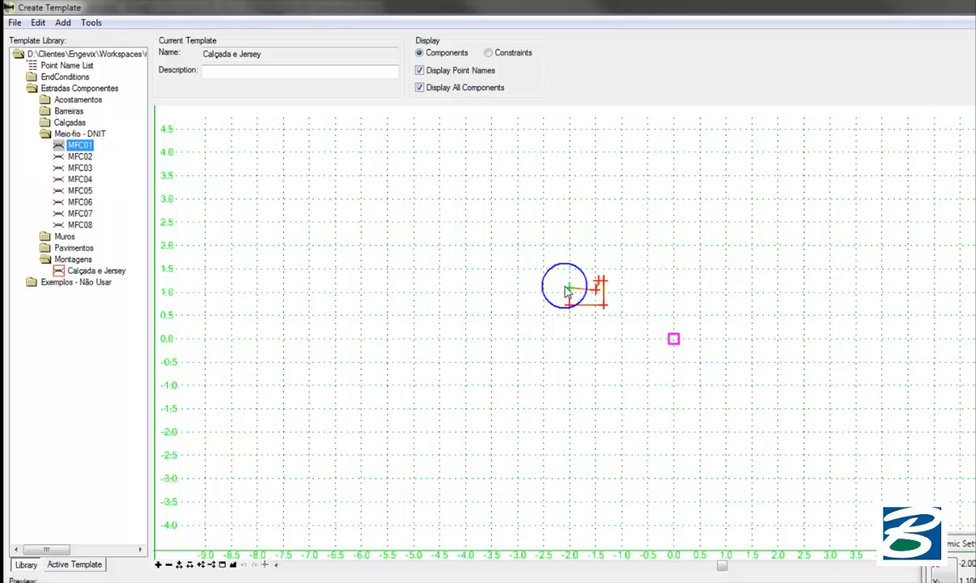
{"action": "right_click", "coordinate": [569, 293]}
{"action": "left_click", "coordinate": [611, 294]}
{"action": "left_click_drag", "start_coordinate": [657, 302], "coordinate": [569, 344]}
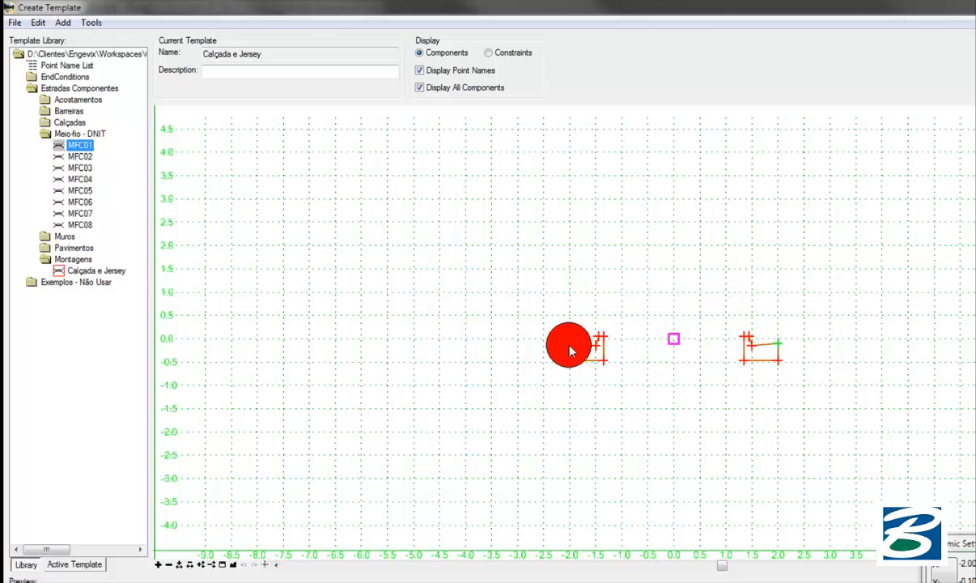
Add a constrained Calçada component spanning from the left curb's upper rear point to the right curb's matching point.
{"action": "middle_click", "coordinate": [667, 387]}
{"action": "middle_click", "coordinate": [667, 386]}
{"action": "scroll", "coordinate": [623, 354], "scroll_direction": "down", "scroll_amount": 2}
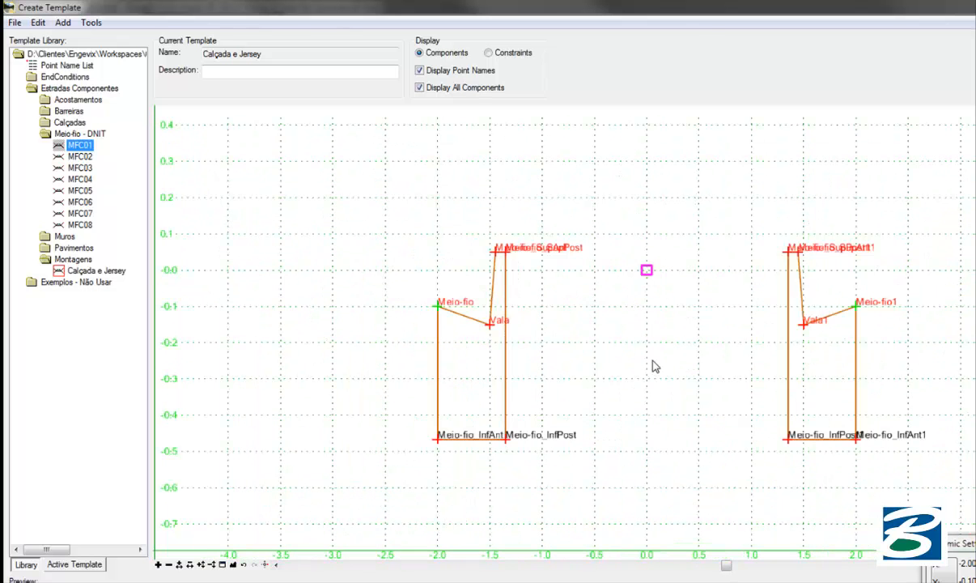
{"action": "scroll", "coordinate": [656, 362], "scroll_direction": "down", "scroll_amount": 1}
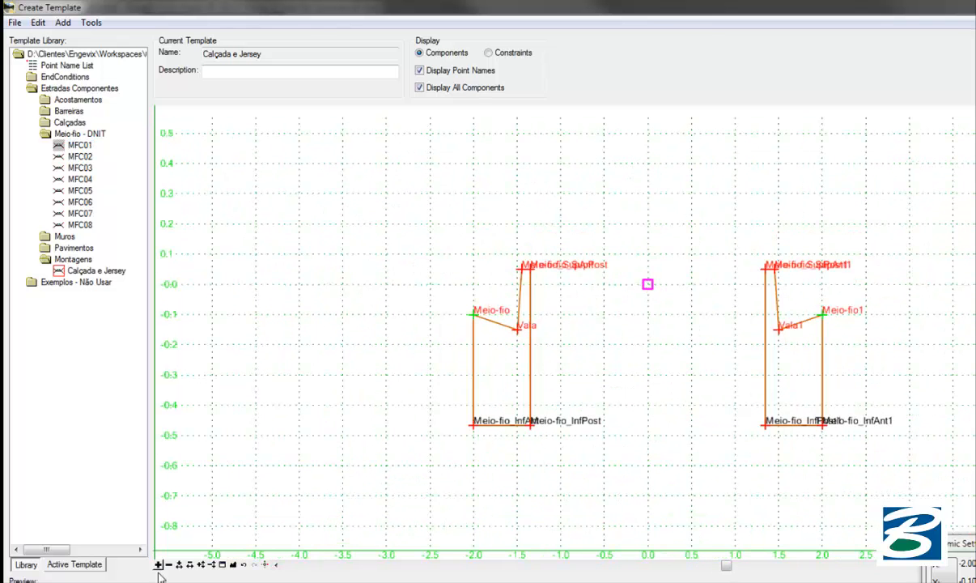
{"action": "left_click", "coordinate": [212, 566]}
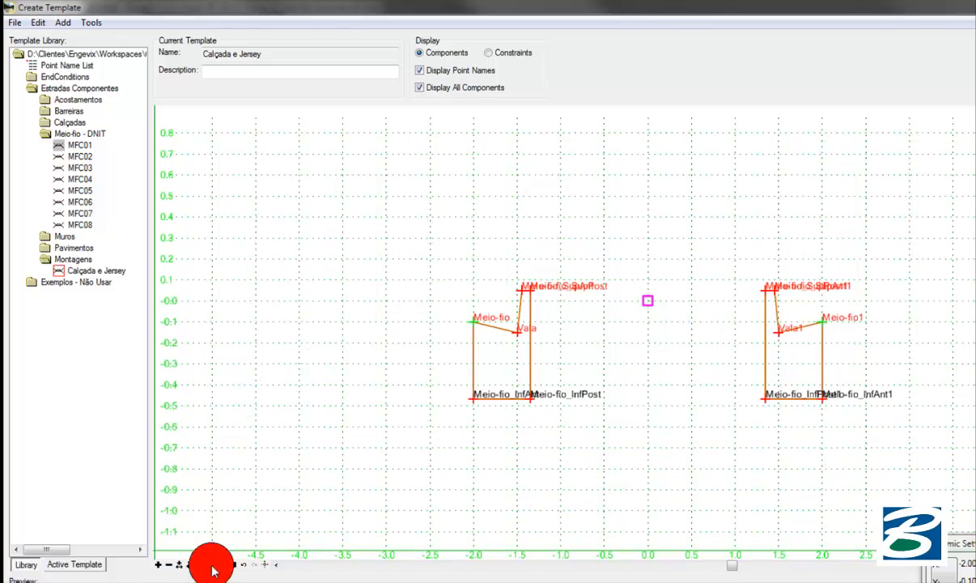
{"action": "right_click", "coordinate": [571, 237]}
{"action": "mouse_move", "coordinate": [604, 244]}
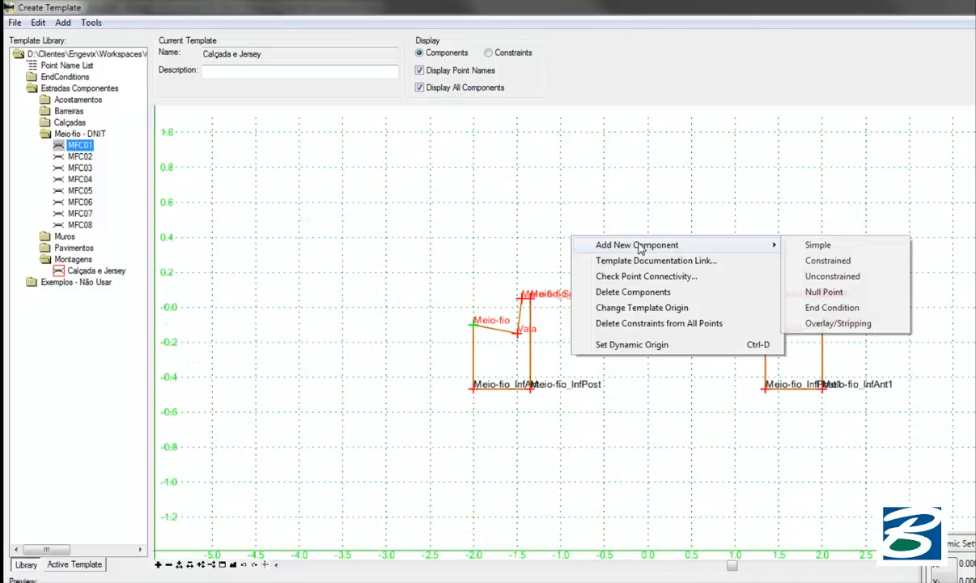
{"action": "left_click", "coordinate": [819, 261]}
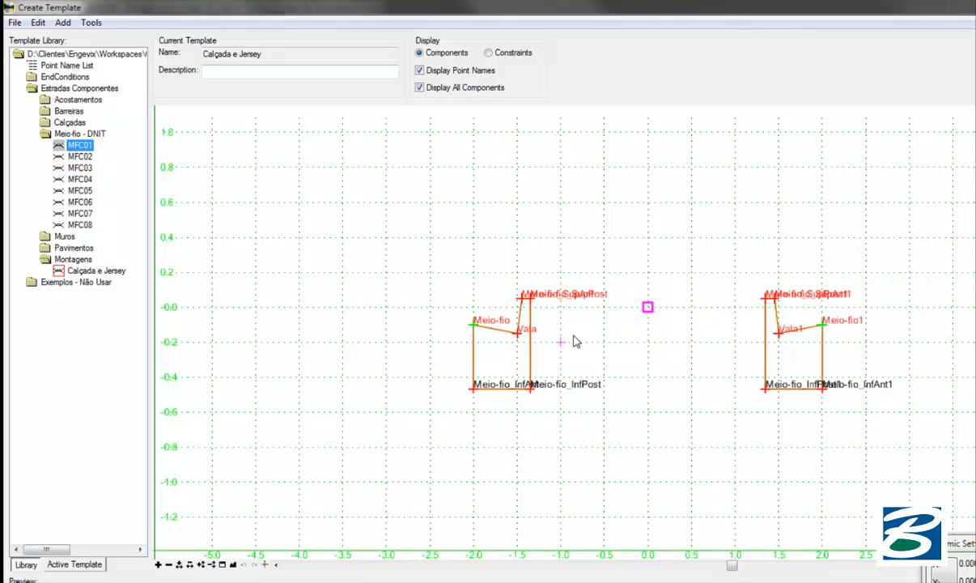
{"action": "left_click", "coordinate": [528, 297]}
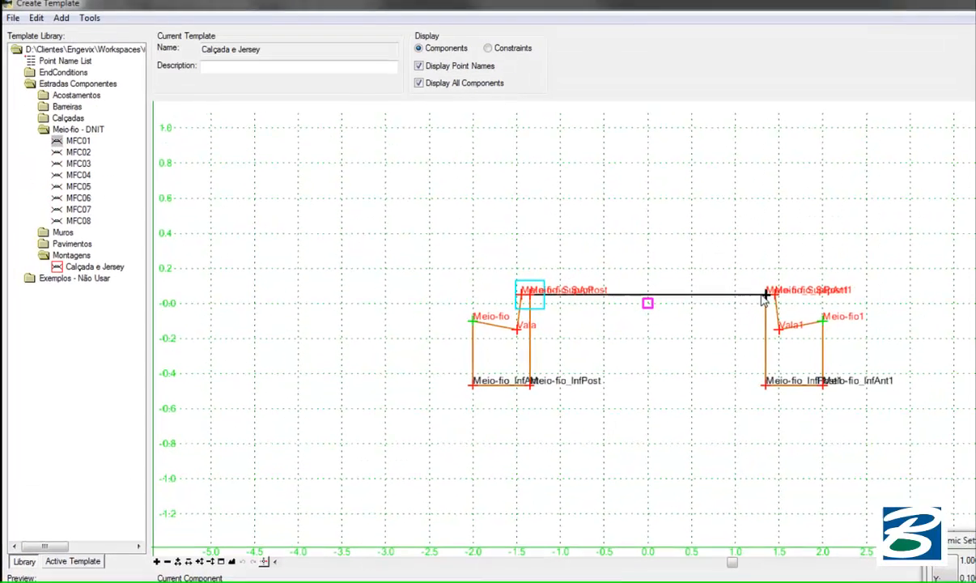
{"action": "left_click", "coordinate": [765, 297]}
{"action": "right_click", "coordinate": [719, 336]}
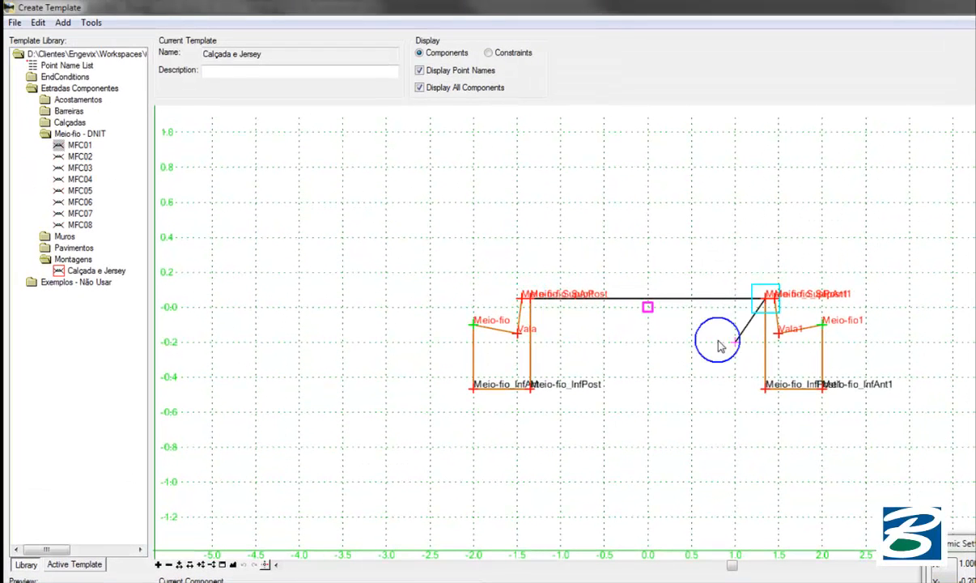
{"action": "left_click", "coordinate": [754, 381]}
{"action": "right_click", "coordinate": [737, 353]}
{"action": "left_click", "coordinate": [755, 364]}
Test-move the right and left curbs by their Meio-fio points, leaving both at their original locations.
{"action": "mouse_move", "coordinate": [712, 304]}
{"action": "right_click", "coordinate": [823, 324]}
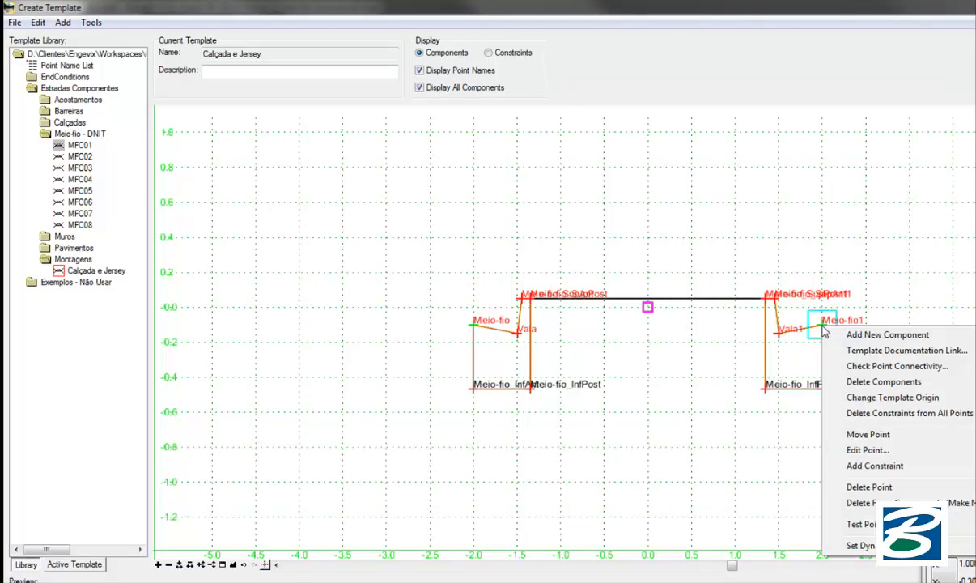
{"action": "left_click", "coordinate": [879, 433]}
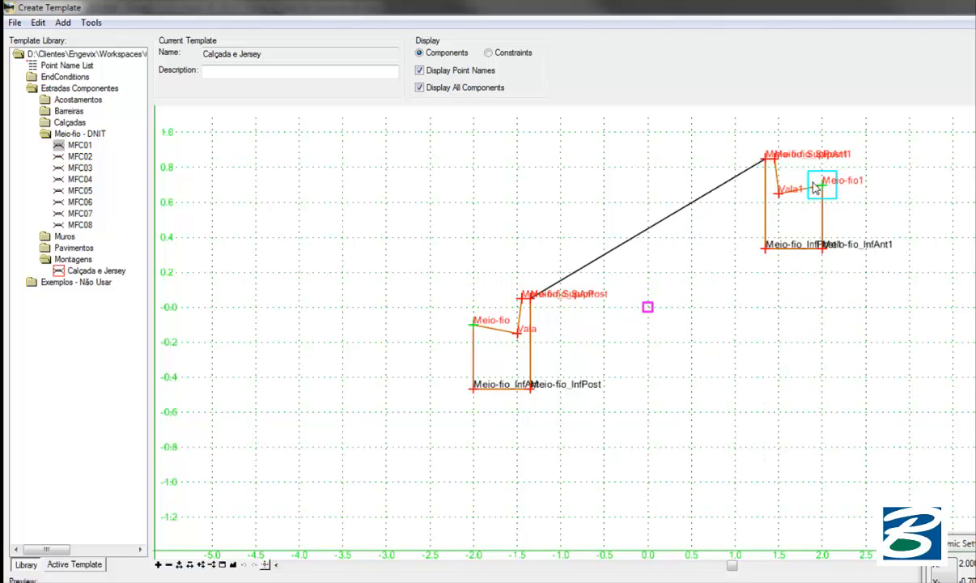
{"action": "key", "text": "Escape"}
{"action": "right_click", "coordinate": [472, 326]}
{"action": "left_click", "coordinate": [525, 433]}
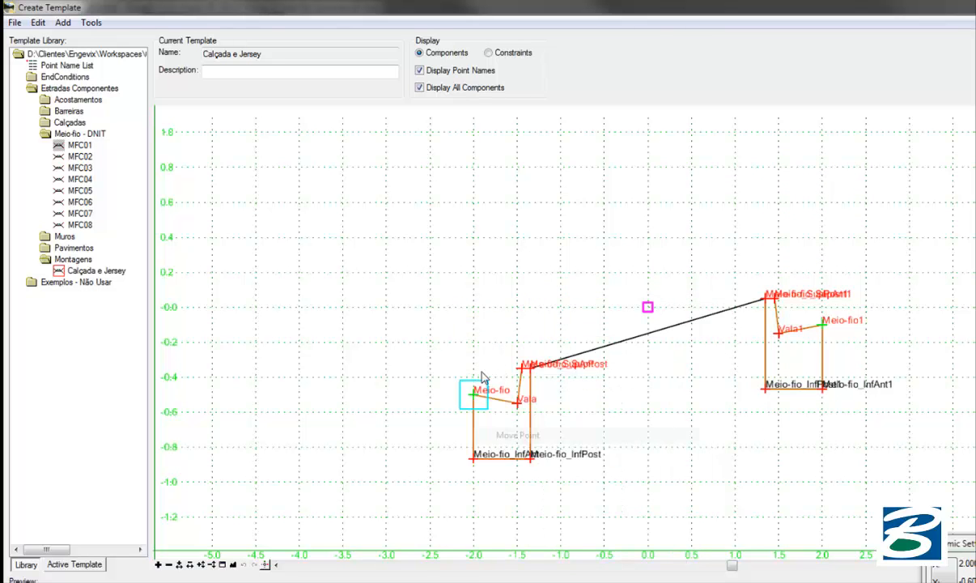
{"action": "left_click", "coordinate": [309, 330]}
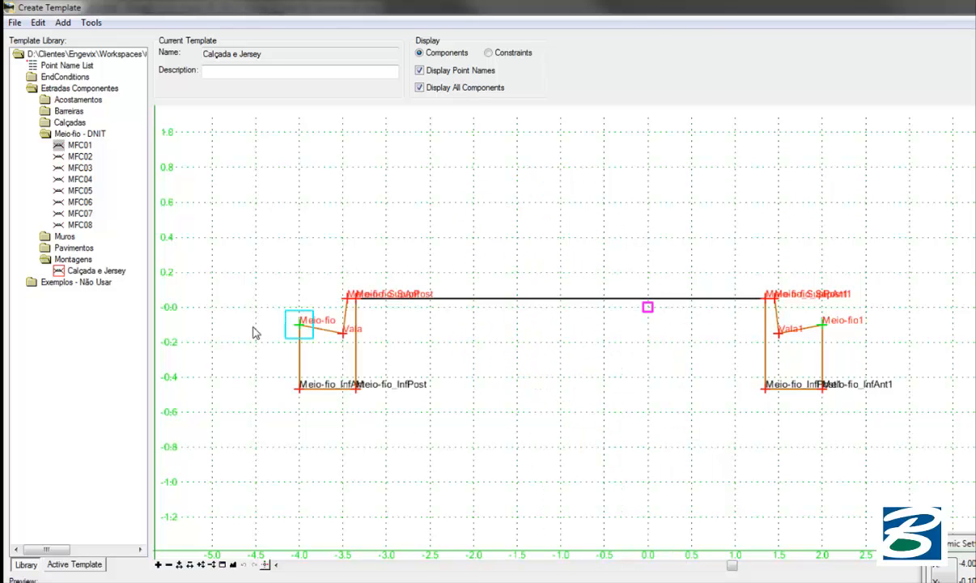
{"action": "left_click", "coordinate": [469, 327]}
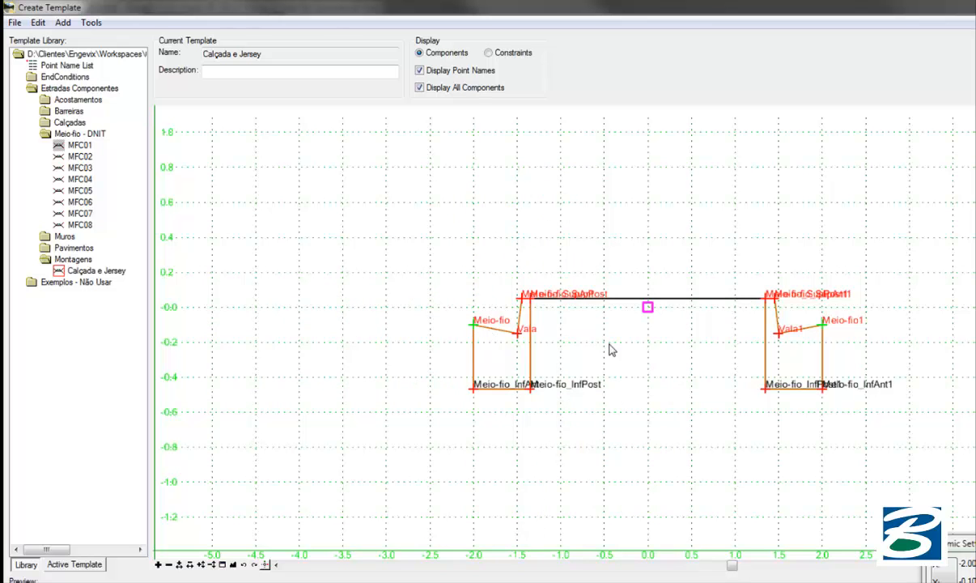
Start a display rule for the Calçada component named "Slope10%", described "Declividade da calçada entre os bordos", with type Absolute Slope.
{"action": "double_click", "coordinate": [709, 299]}
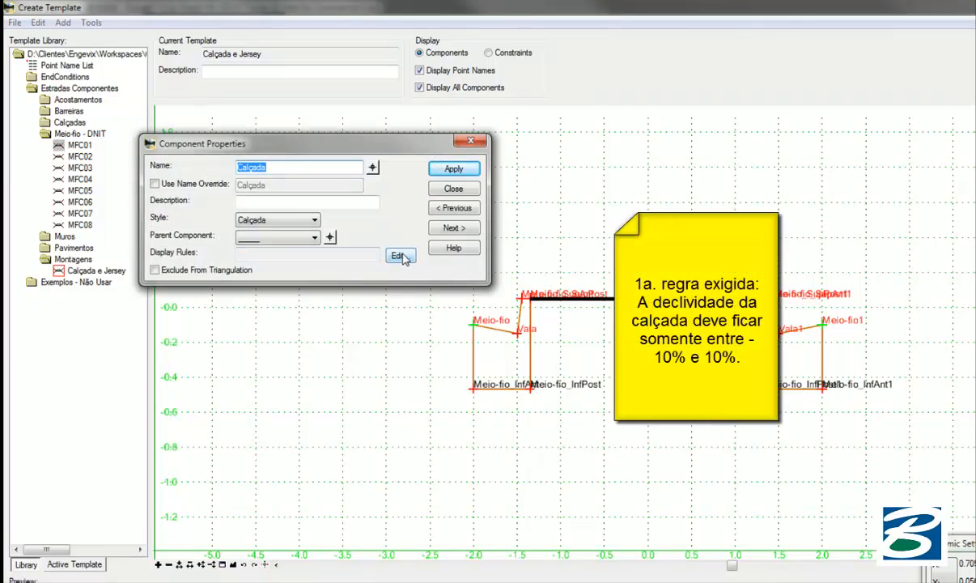
{"action": "left_click", "coordinate": [398, 256]}
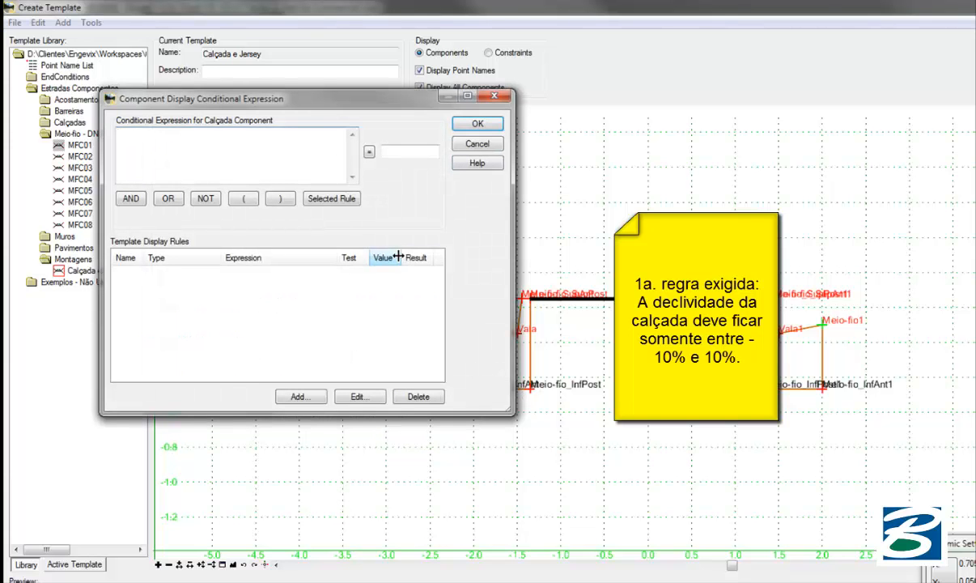
{"action": "left_click", "coordinate": [314, 397]}
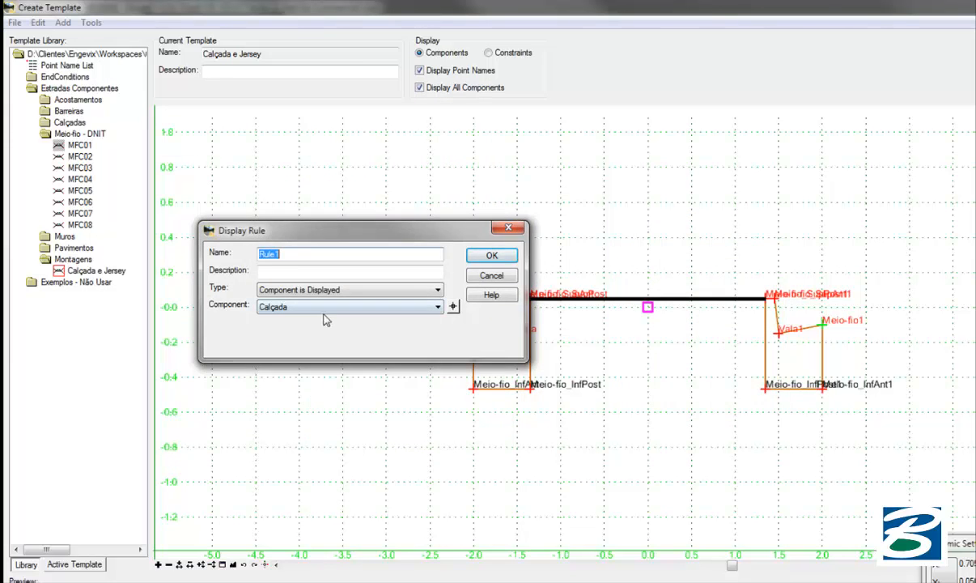
{"action": "type", "text": "Slope10%"}
{"action": "key", "text": "Tab"}
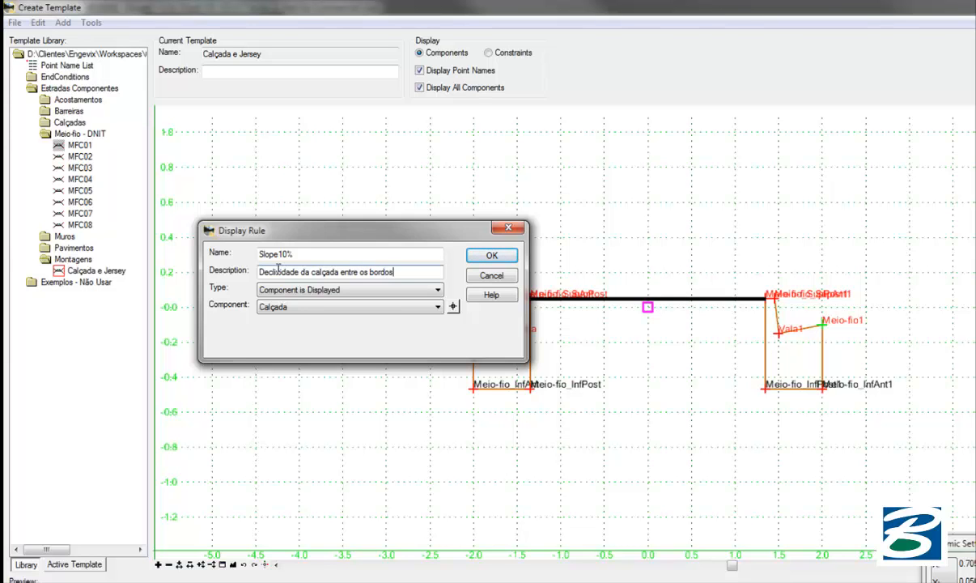
{"action": "left_click", "coordinate": [386, 292]}
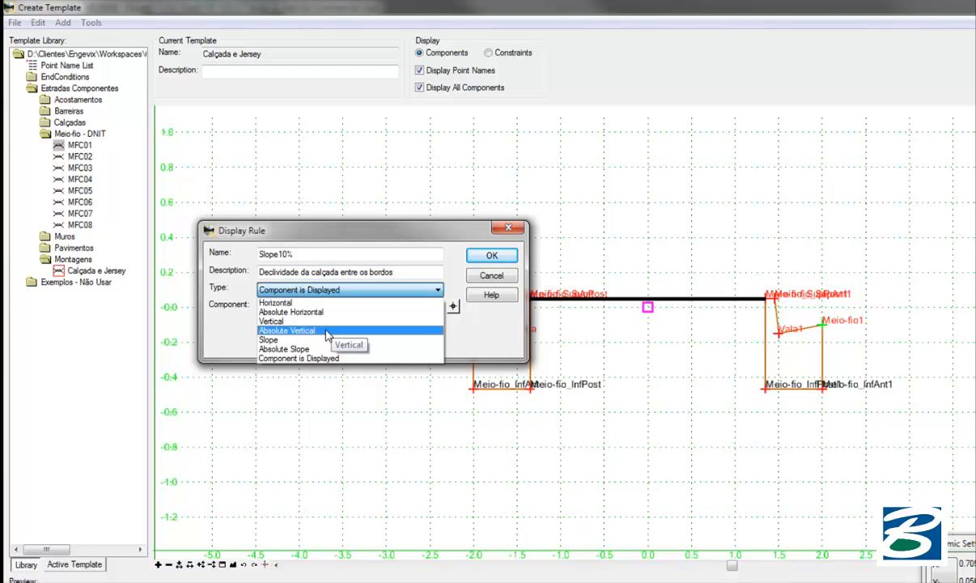
{"action": "left_click", "coordinate": [301, 349]}
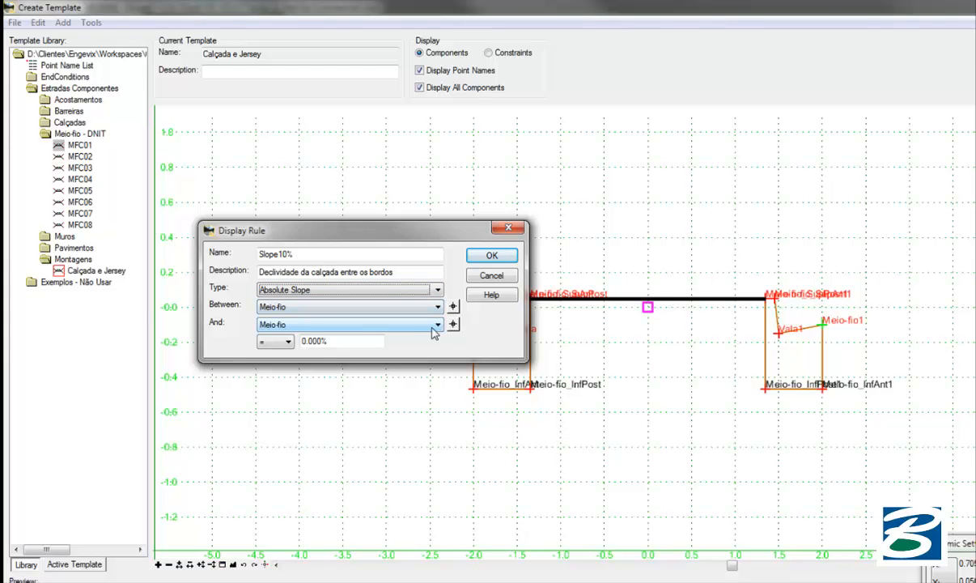
Set the slope rule to measure between the Meio-fio_SupPost and Meio-fio_SupPost1 points at the sidewalk's two ends.
{"action": "left_click_drag", "start_coordinate": [409, 237], "coordinate": [396, 168]}
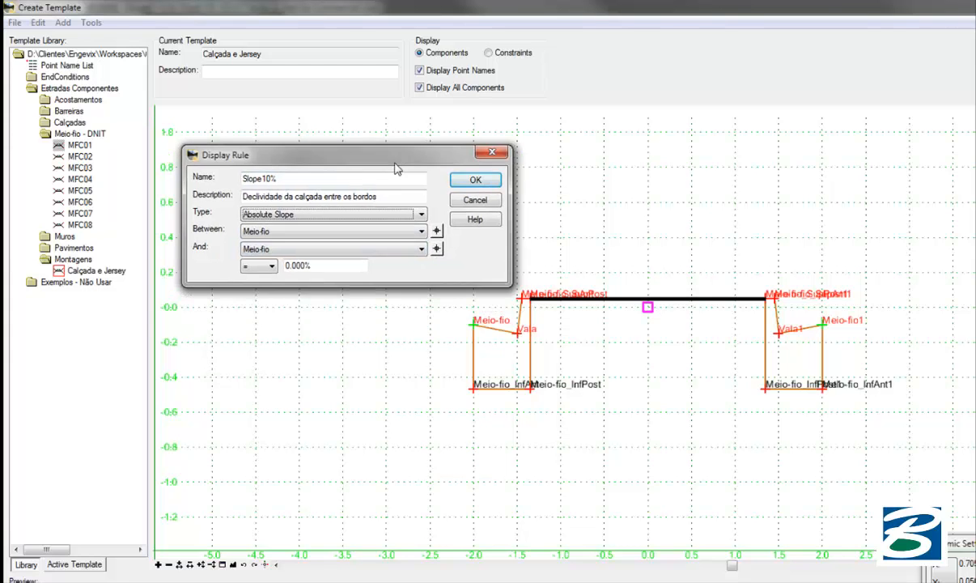
{"action": "left_click", "coordinate": [439, 249]}
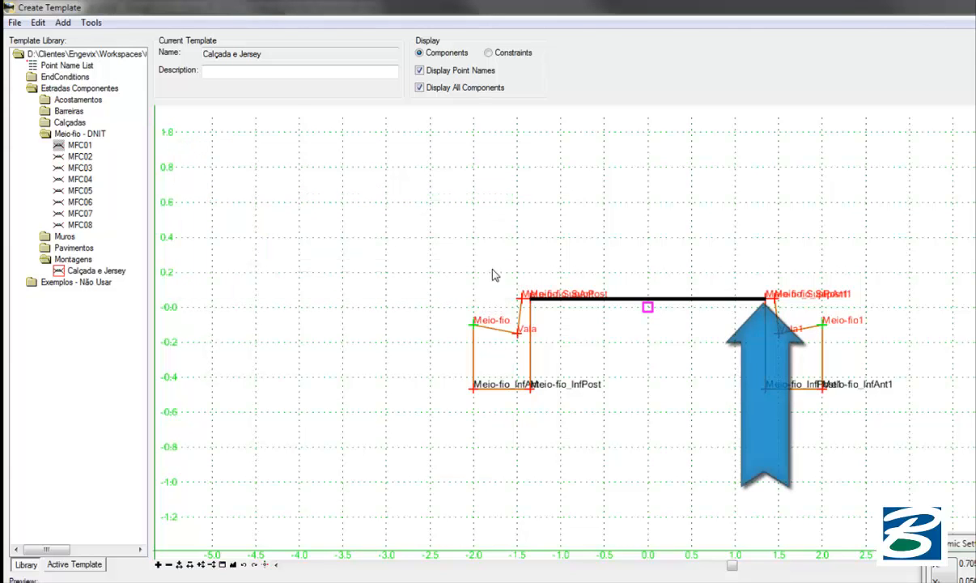
{"action": "left_click", "coordinate": [765, 299]}
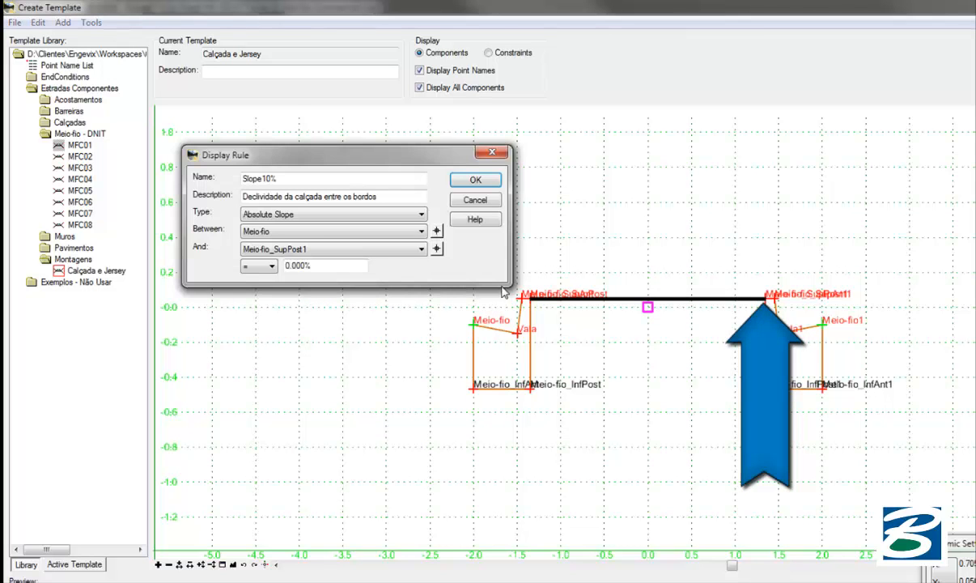
{"action": "left_click", "coordinate": [437, 230]}
{"action": "left_click", "coordinate": [531, 300]}
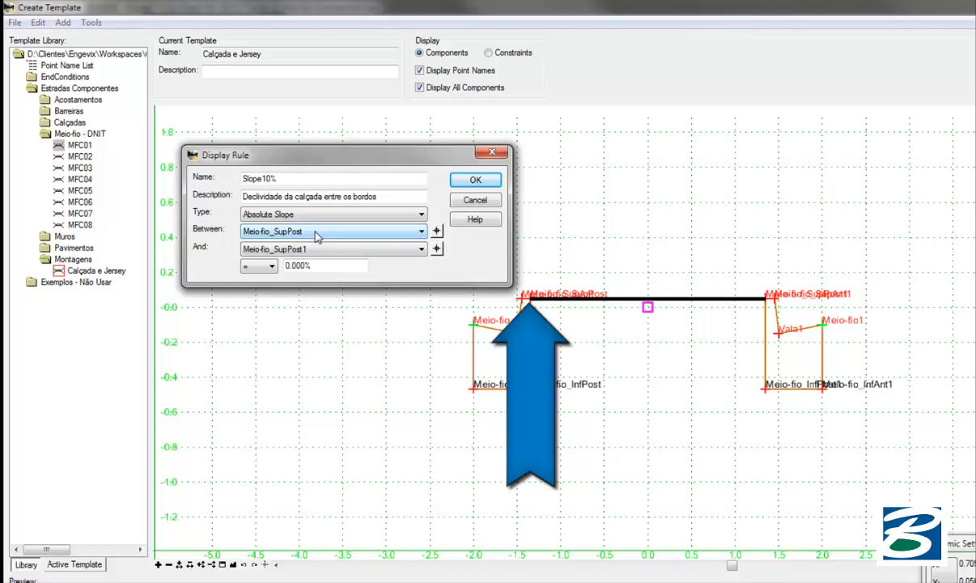
Set the rule's condition to >= 10.000% and save the display rule.
{"action": "left_click", "coordinate": [259, 266]}
{"action": "left_click", "coordinate": [260, 311]}
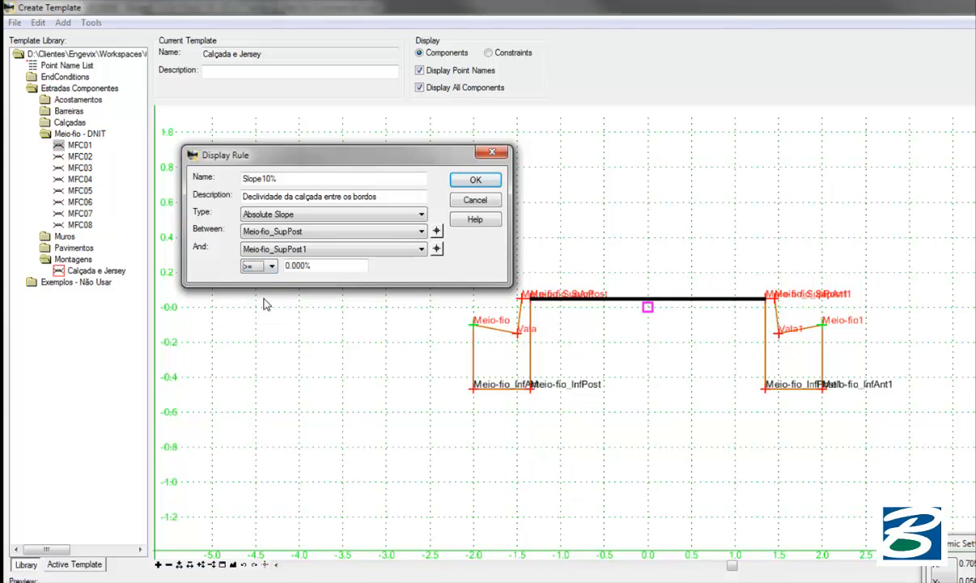
{"action": "left_click", "coordinate": [286, 266]}
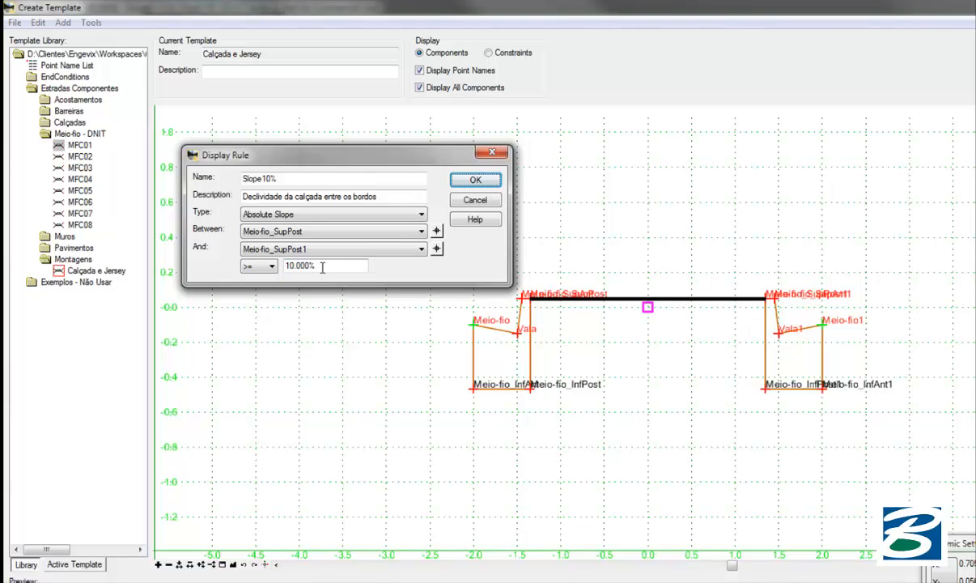
{"action": "left_click", "coordinate": [475, 180]}
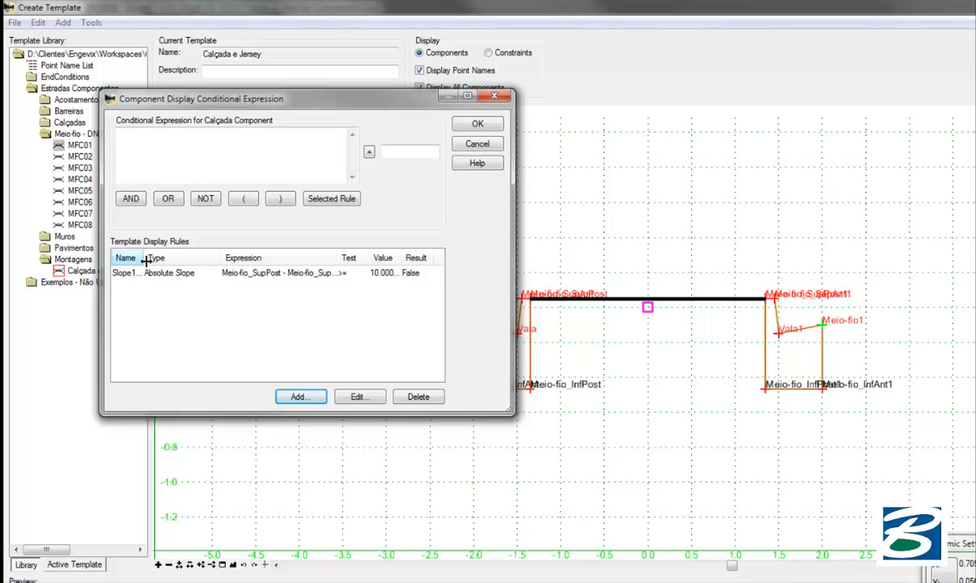
Insert the Slope10% rule into the Calçada component's conditional expression and evaluate the expression.
{"action": "left_click_drag", "start_coordinate": [145, 257], "coordinate": [160, 257]}
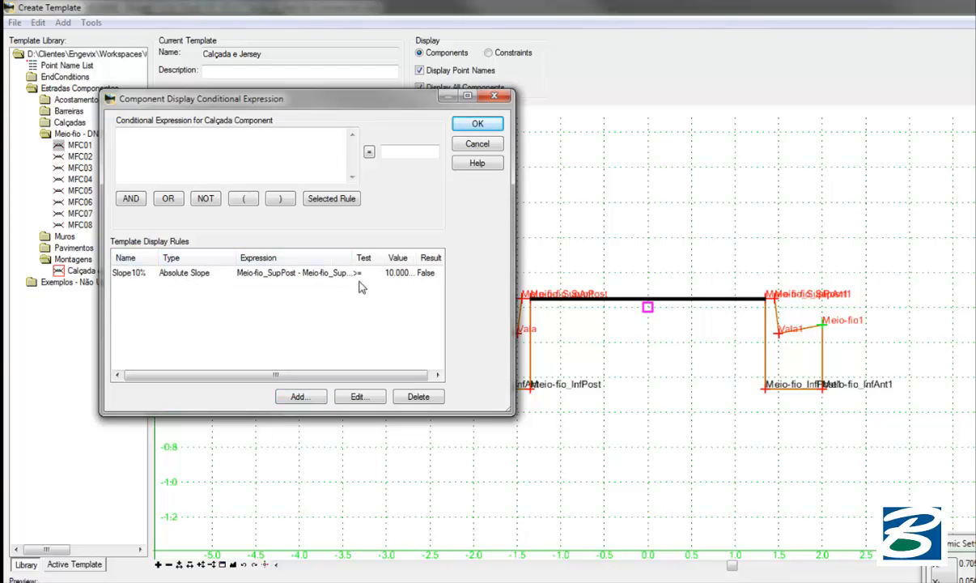
{"action": "left_click", "coordinate": [181, 270]}
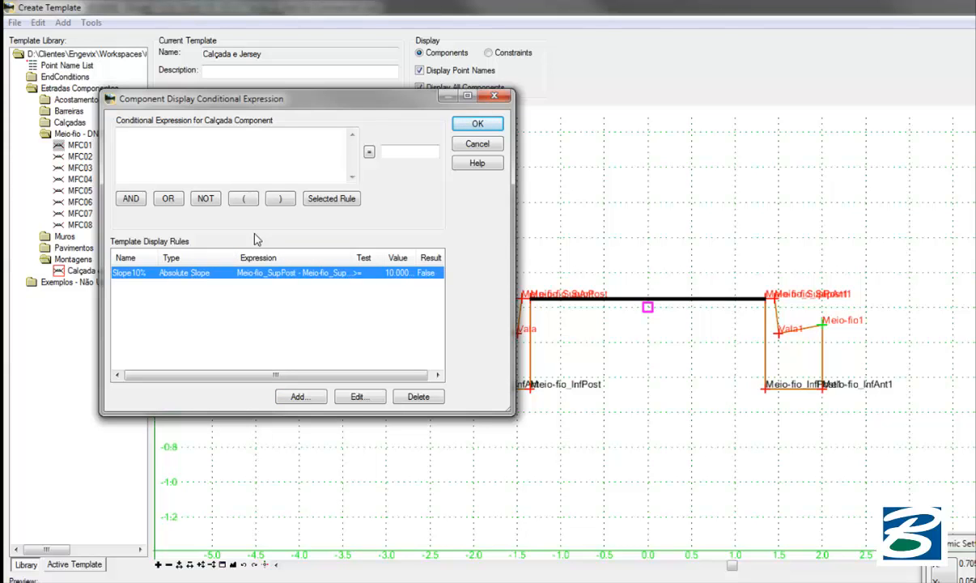
{"action": "left_click", "coordinate": [326, 200]}
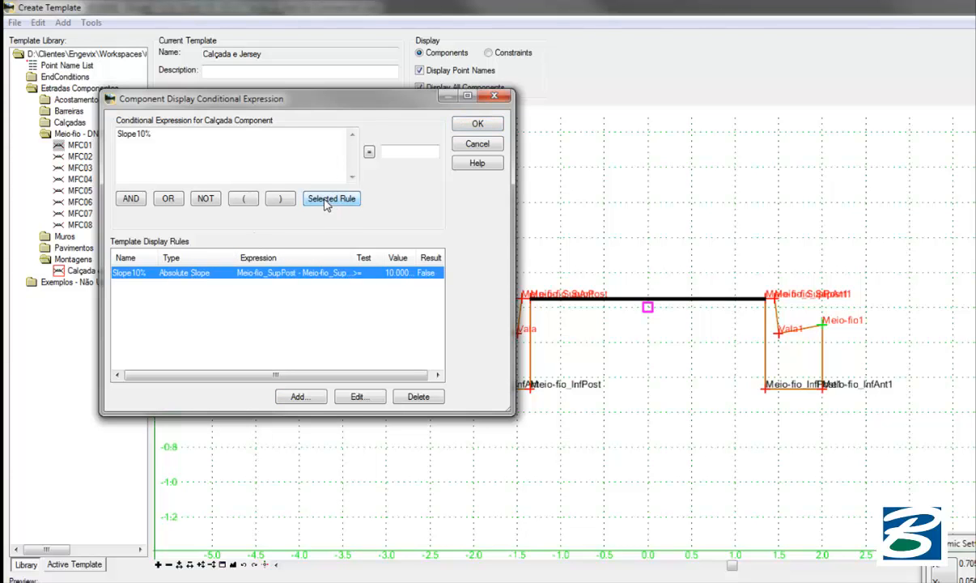
{"action": "left_click", "coordinate": [369, 153]}
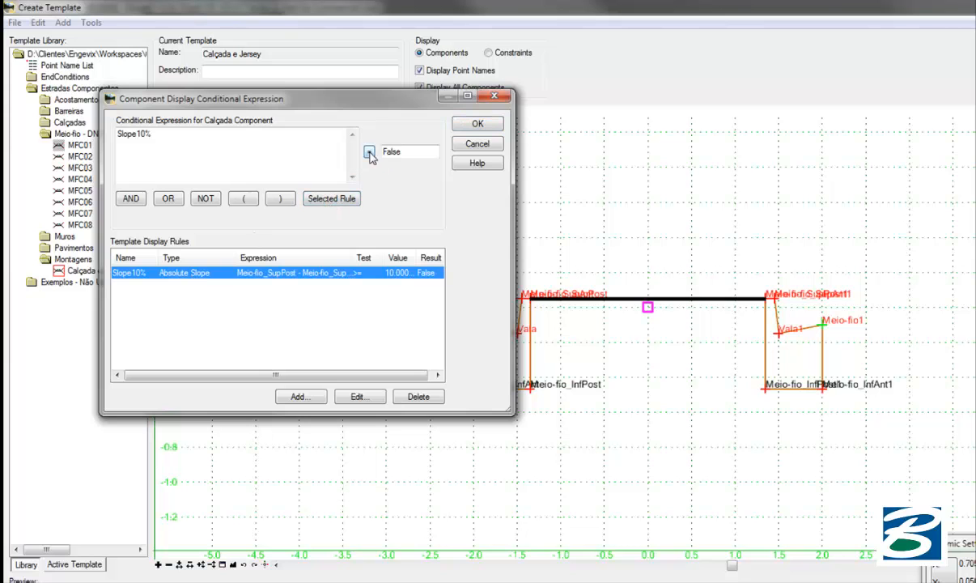
Accept the Slope10% conditional expression, apply it to the Calçada component and close the component's properties.
{"action": "left_click", "coordinate": [474, 123]}
{"action": "left_click", "coordinate": [454, 168]}
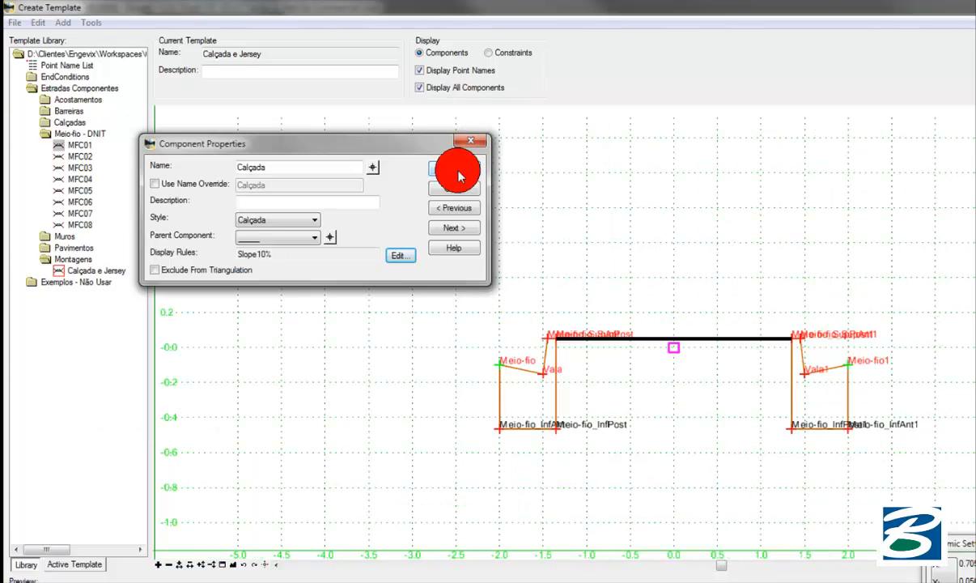
{"action": "left_click", "coordinate": [453, 188]}
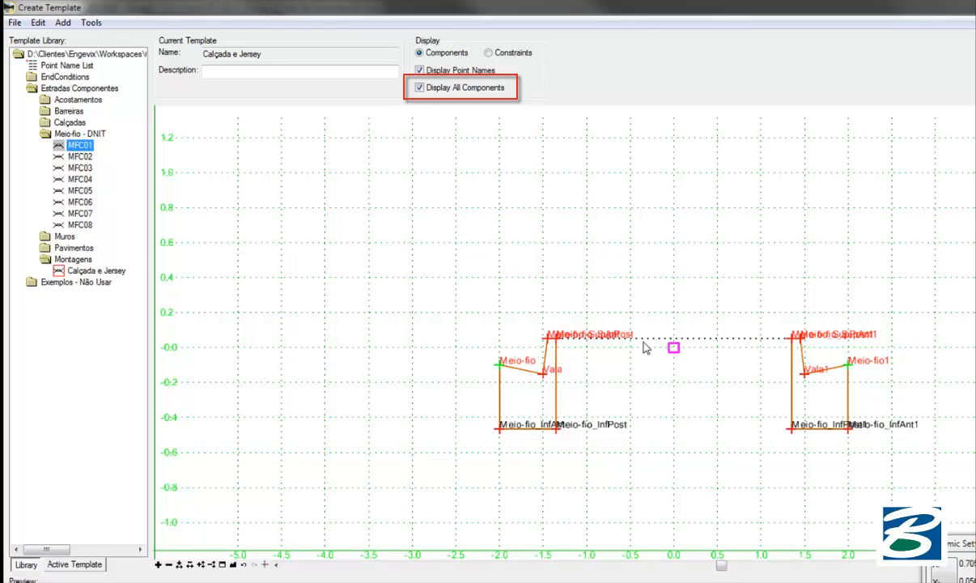
Turn the display of all components off and back on to check the Calçada component's conditional visibility.
{"action": "left_click", "coordinate": [420, 89]}
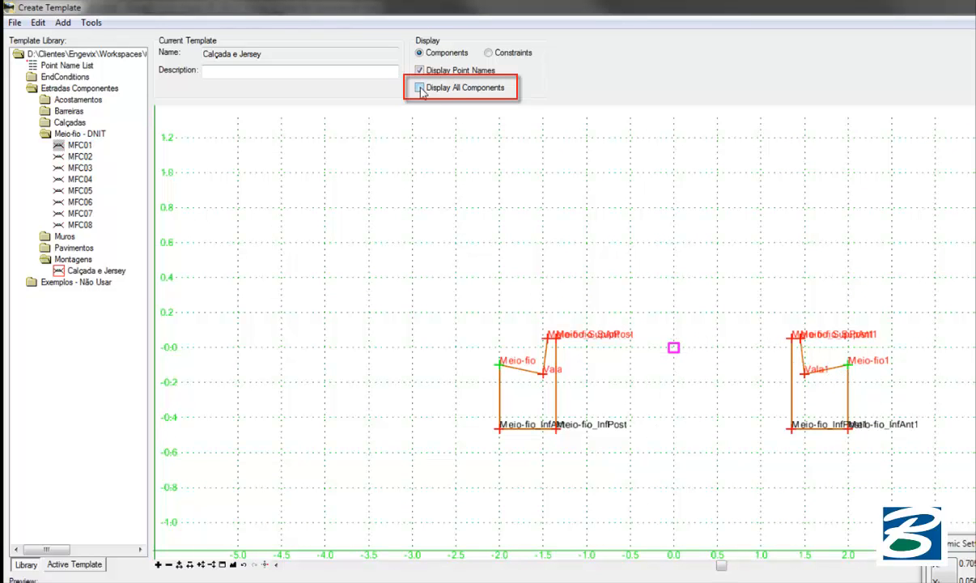
{"action": "left_click", "coordinate": [420, 89]}
{"action": "left_click", "coordinate": [421, 91]}
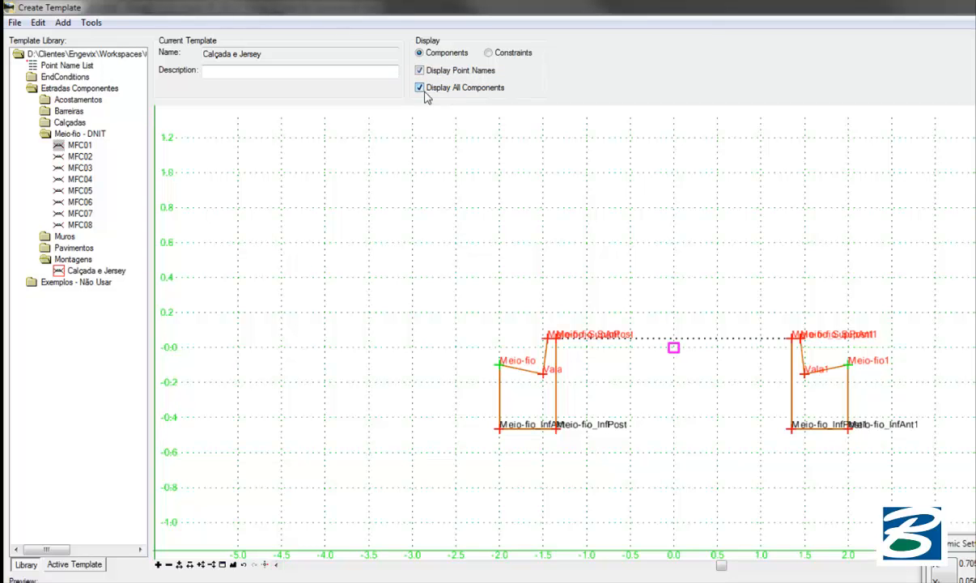
Test the slope rule by moving the Meio-fio1 point down to about -0.5, and return it to its original position.
{"action": "right_click", "coordinate": [848, 365]}
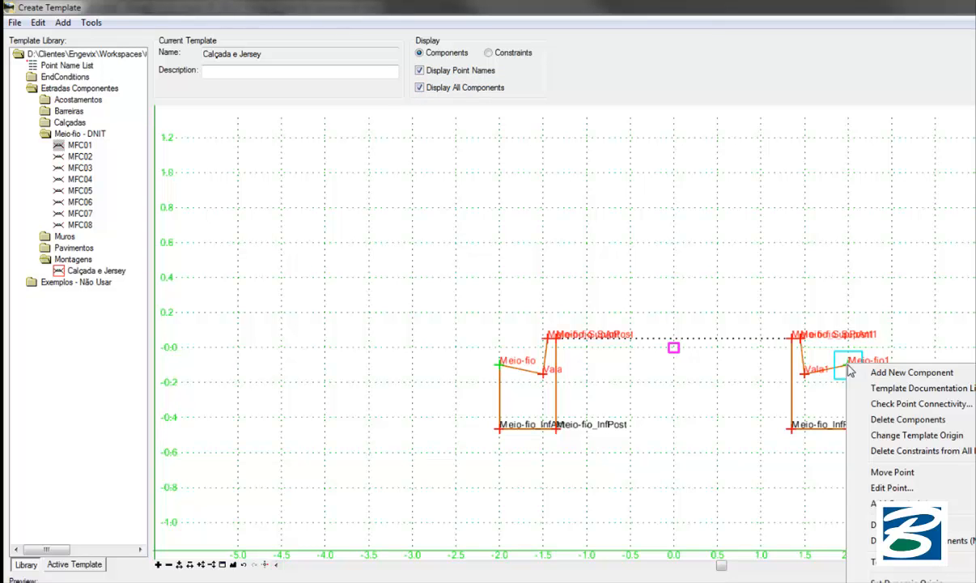
{"action": "left_click", "coordinate": [892, 472]}
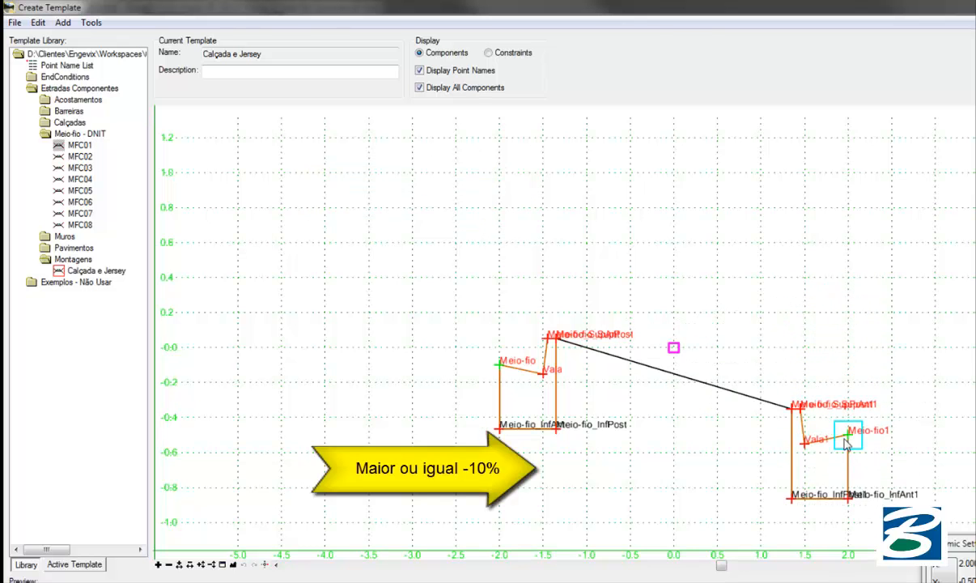
{"action": "left_click", "coordinate": [848, 360]}
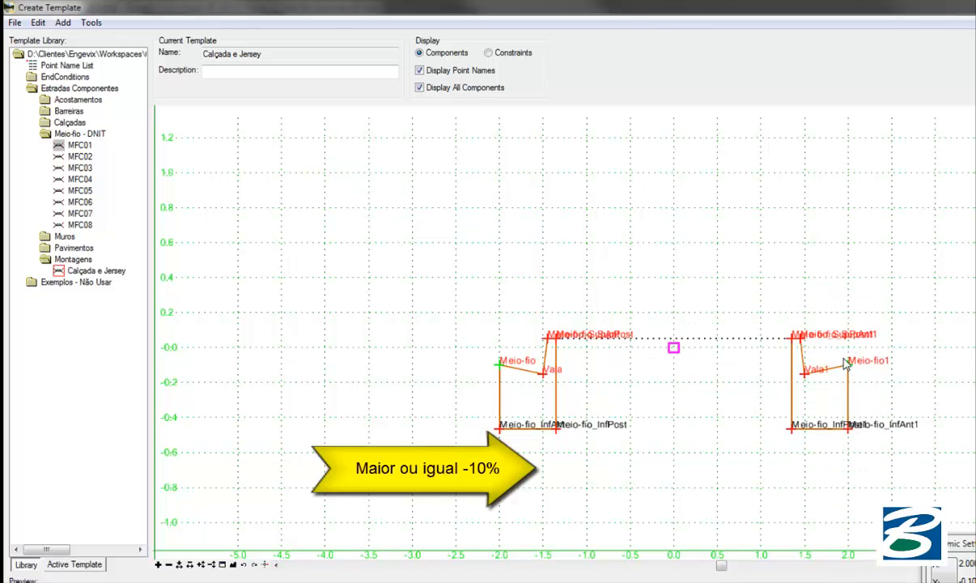
Negate the Calçada component's display expression with NOT, enclose Slope10% in parentheses, evaluate it and apply the change.
{"action": "double_click", "coordinate": [734, 340]}
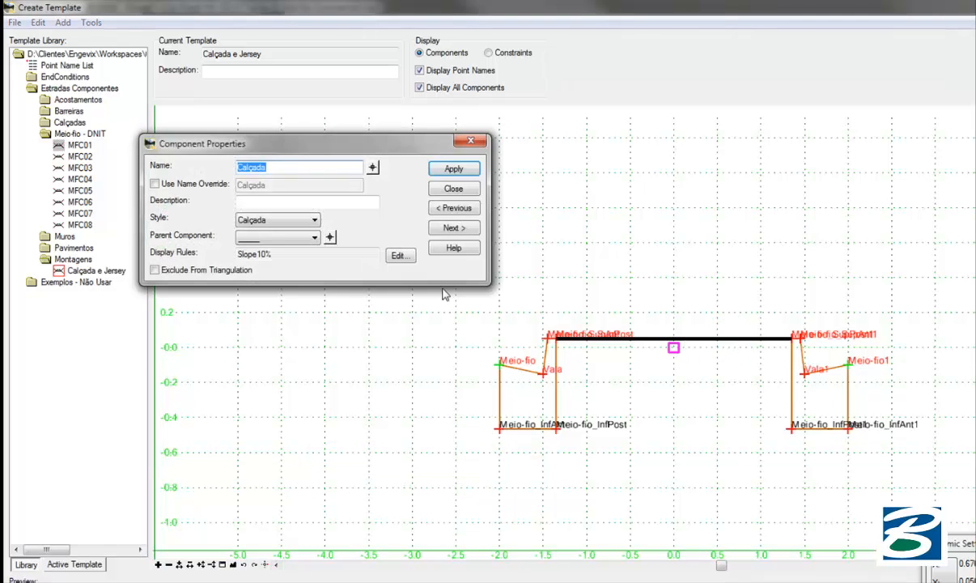
{"action": "left_click", "coordinate": [398, 255]}
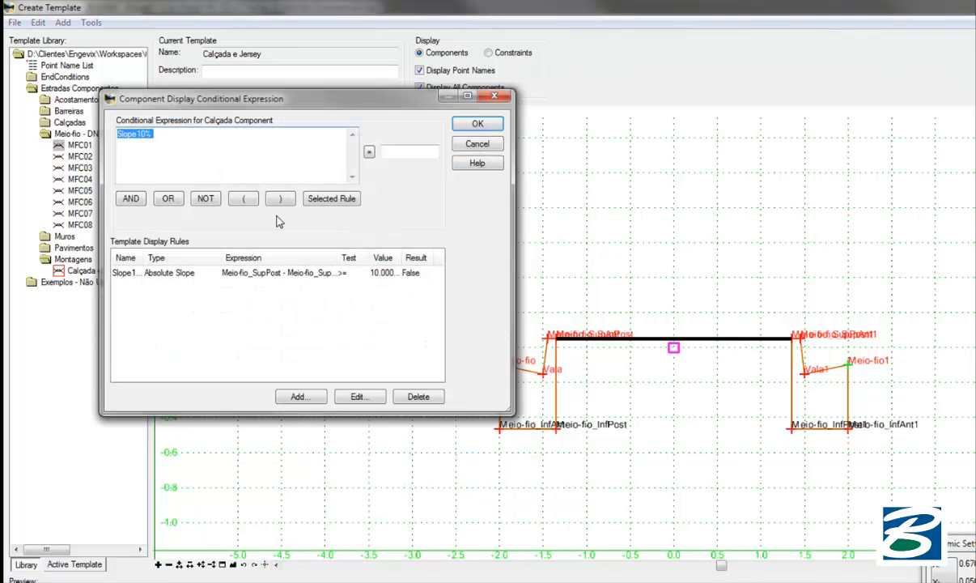
{"action": "left_click", "coordinate": [119, 137]}
{"action": "left_click", "coordinate": [206, 199]}
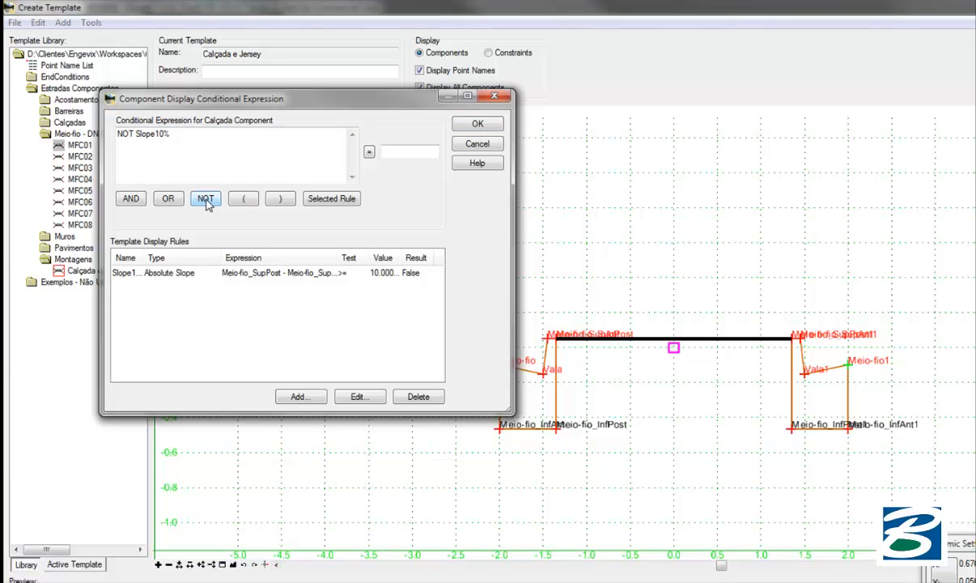
{"action": "left_click", "coordinate": [243, 199]}
{"action": "left_click", "coordinate": [222, 137]}
{"action": "left_click", "coordinate": [277, 199]}
{"action": "left_click", "coordinate": [369, 152]}
{"action": "left_click", "coordinate": [478, 123]}
{"action": "left_click", "coordinate": [452, 167]}
{"action": "left_click", "coordinate": [460, 191]}
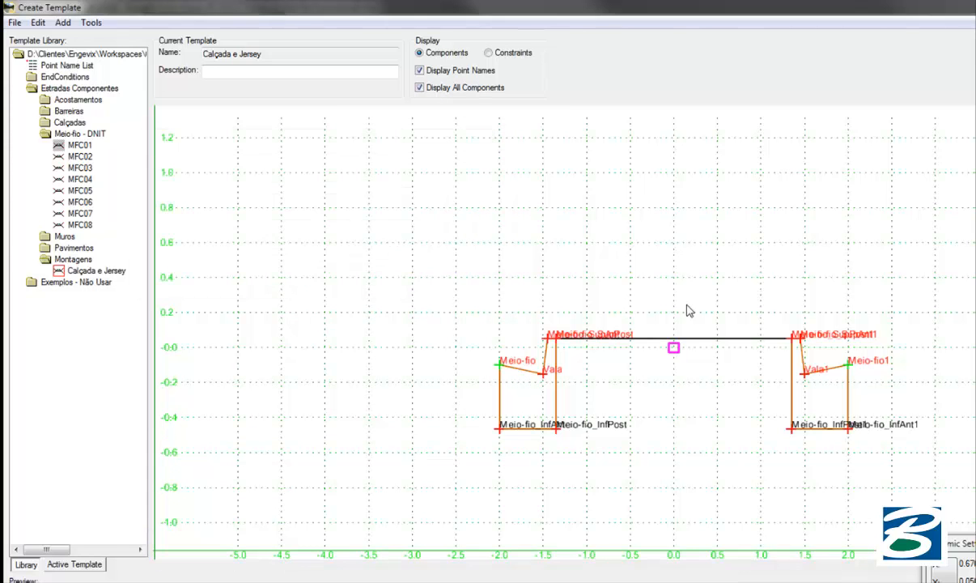
Test the negated rule by moving the Meio-fio1 point up to about X 3.0, Y 0.4, and return it to its original position.
{"action": "right_click", "coordinate": [848, 363]}
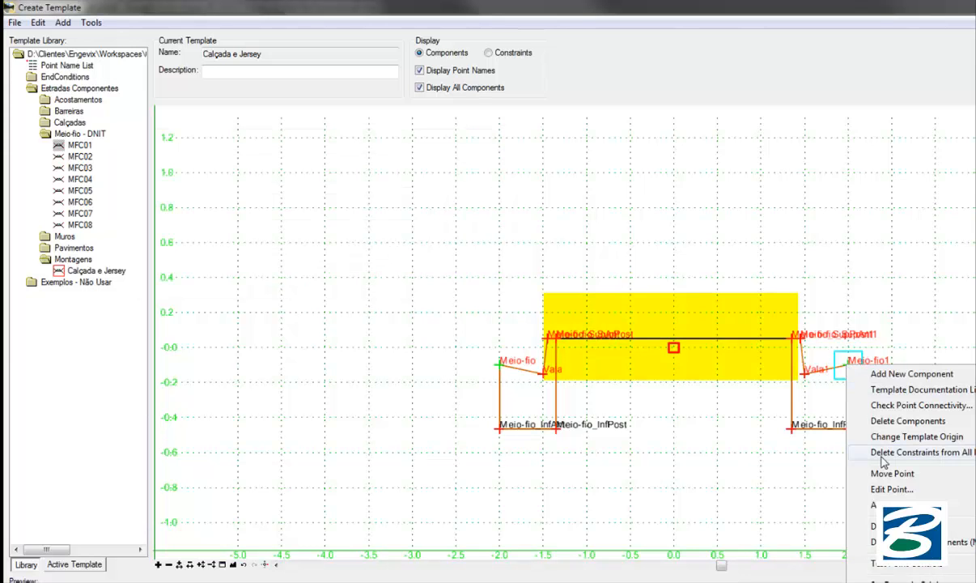
{"action": "left_click", "coordinate": [892, 473]}
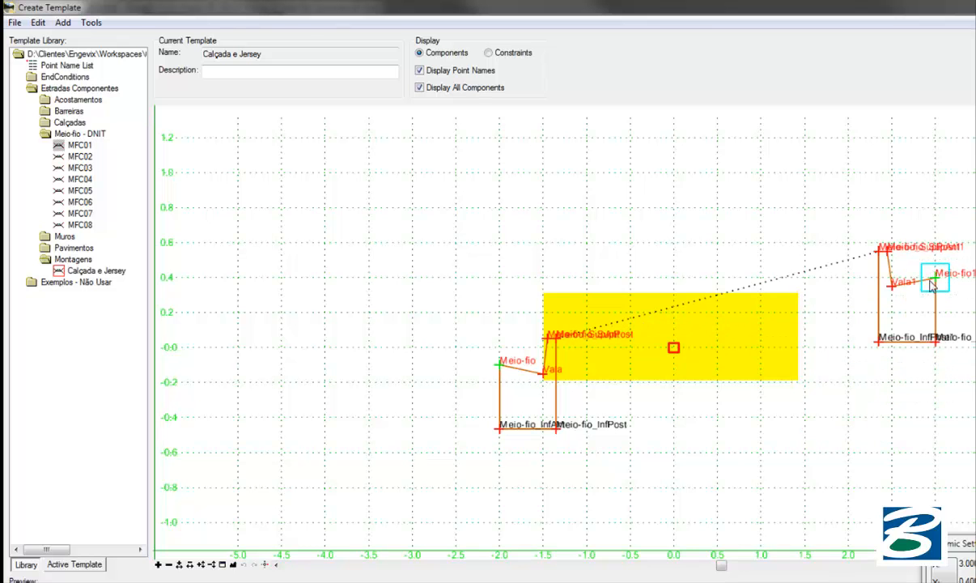
{"action": "left_click_drag", "start_coordinate": [930, 317], "coordinate": [856, 375]}
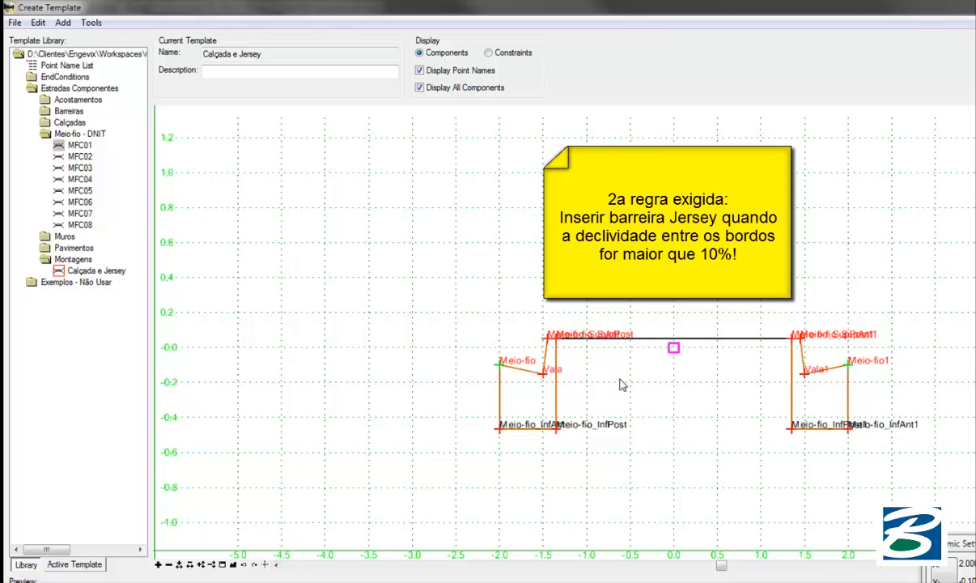
Insert the Divisor Jersey template from the Barreiras folder between the curbs, with its axis point at about 0.0, 0.4.
{"action": "left_click", "coordinate": [68, 112]}
{"action": "double_click", "coordinate": [68, 114]}
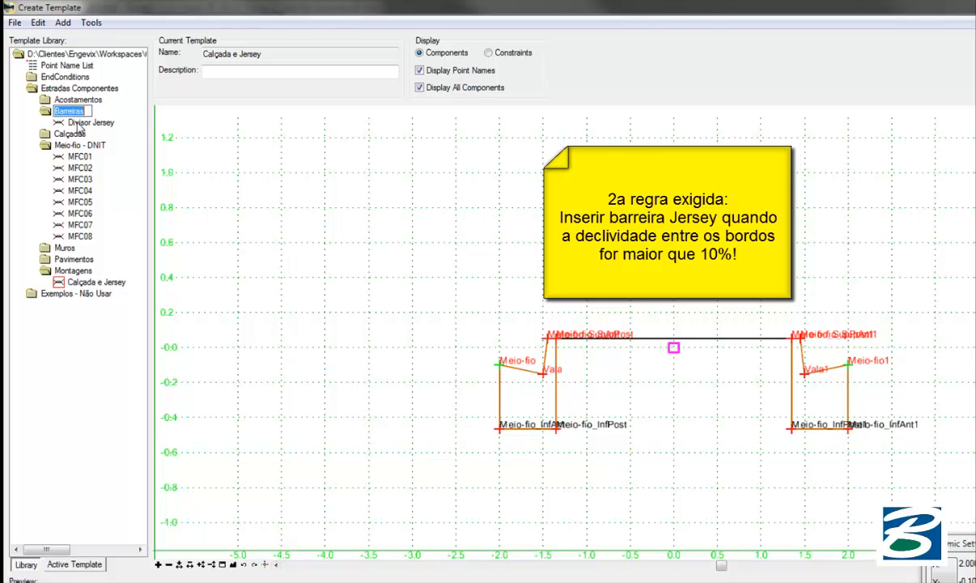
{"action": "left_click", "coordinate": [85, 123]}
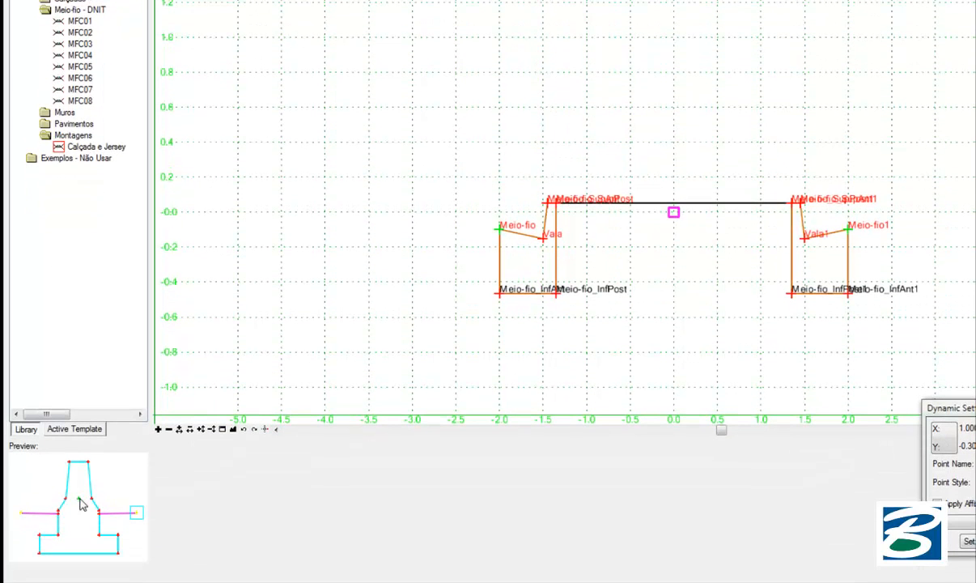
{"action": "left_click_drag", "start_coordinate": [80, 503], "coordinate": [670, 156]}
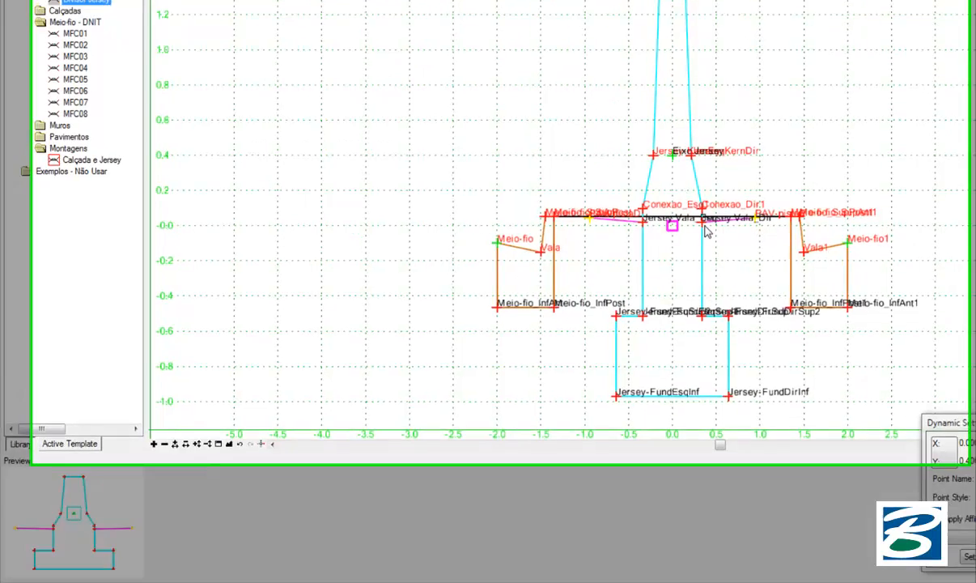
Hide the point names and delete the horizontal constraints of the outer pavement points on both sides of the Jersey barrier.
{"action": "scroll", "coordinate": [714, 213], "scroll_direction": "up", "scroll_amount": 1}
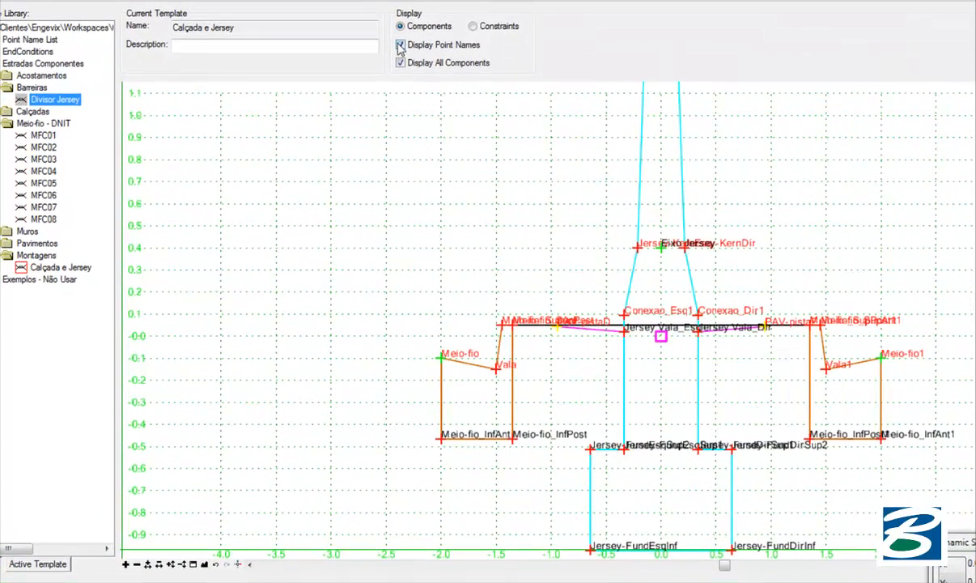
{"action": "left_click", "coordinate": [400, 46]}
{"action": "scroll", "coordinate": [771, 332], "scroll_direction": "up", "scroll_amount": 2}
{"action": "right_click", "coordinate": [767, 330]}
{"action": "left_click", "coordinate": [831, 492]}
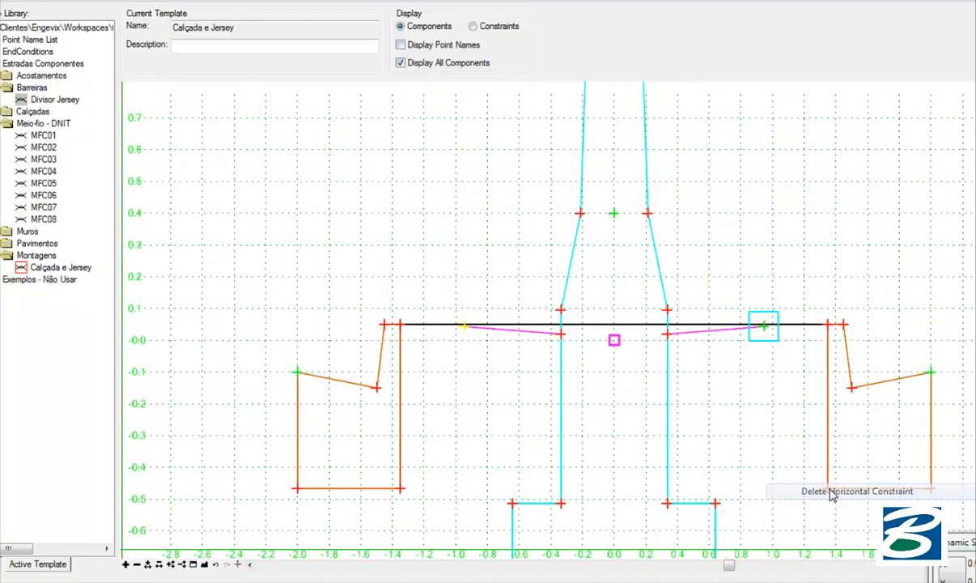
{"action": "right_click", "coordinate": [465, 328]}
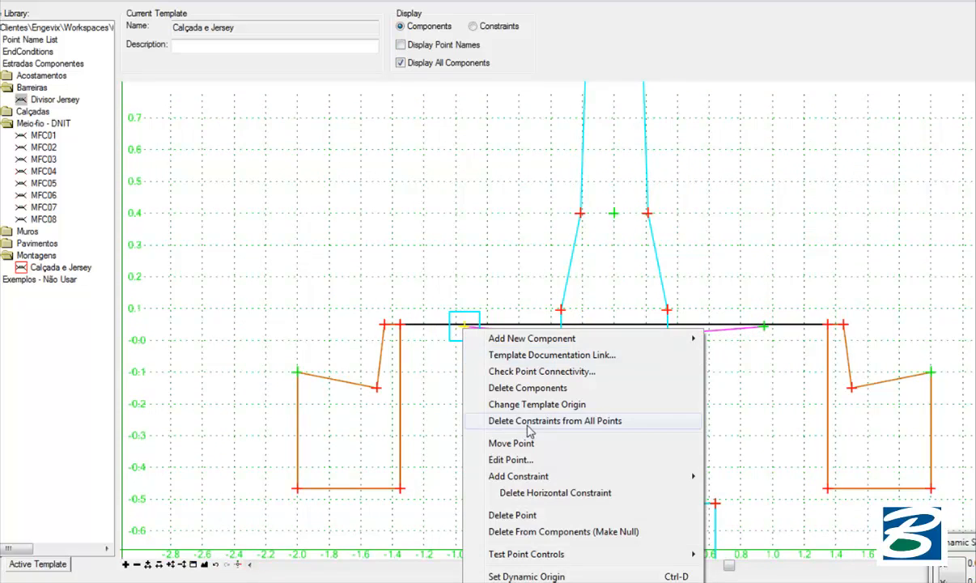
{"action": "left_click", "coordinate": [509, 493]}
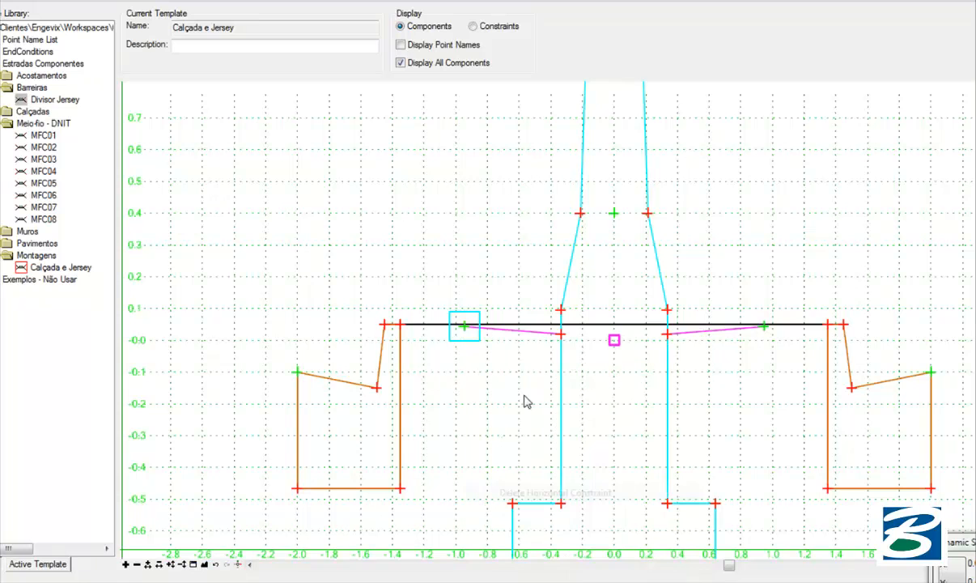
Move the PAV-pistaE pavement point onto the curb's Meio-fio_SupPost1 point and merge them, deleting PAV-pistaE.
{"action": "right_click", "coordinate": [765, 328]}
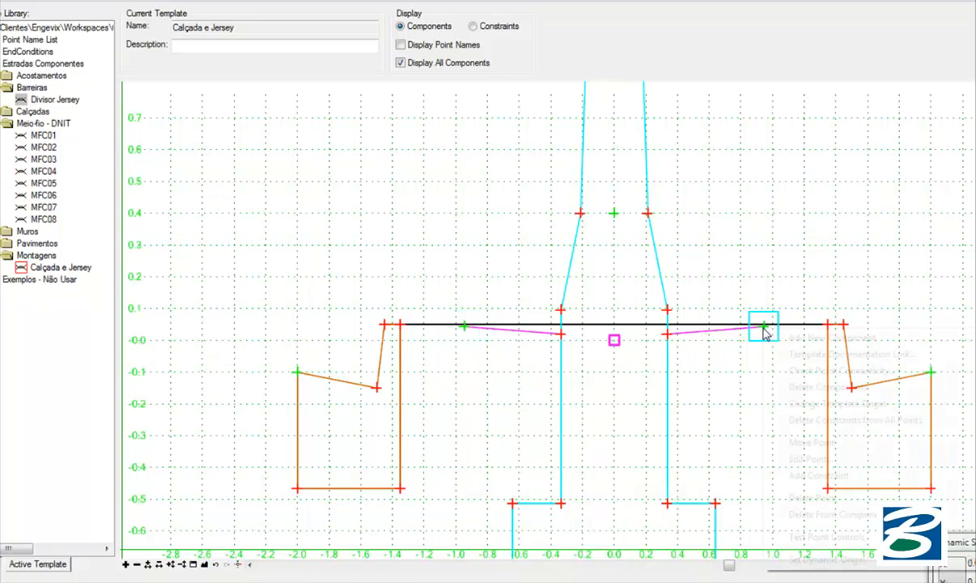
{"action": "left_click", "coordinate": [811, 442]}
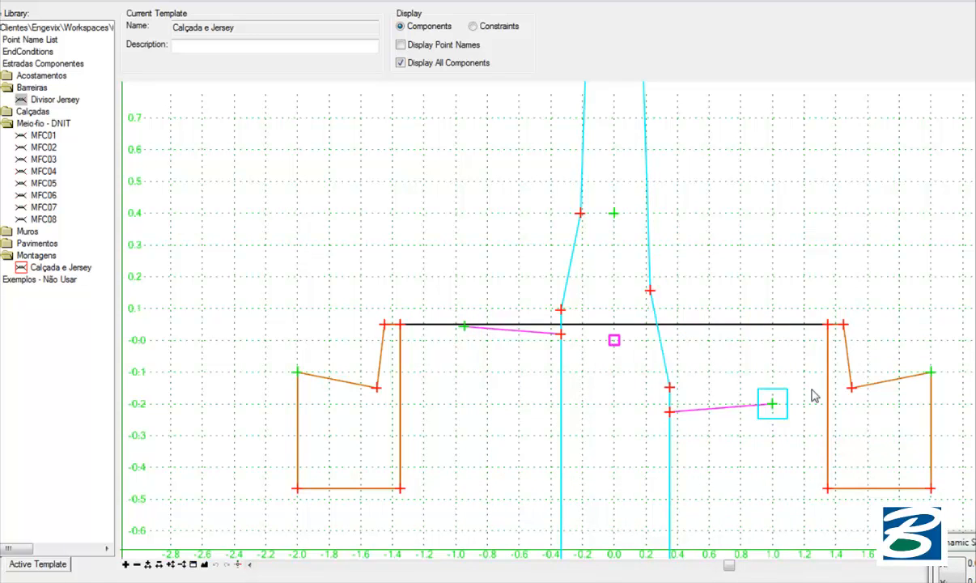
{"action": "left_click", "coordinate": [828, 326]}
{"action": "right_click", "coordinate": [828, 324]}
{"action": "left_click", "coordinate": [870, 511]}
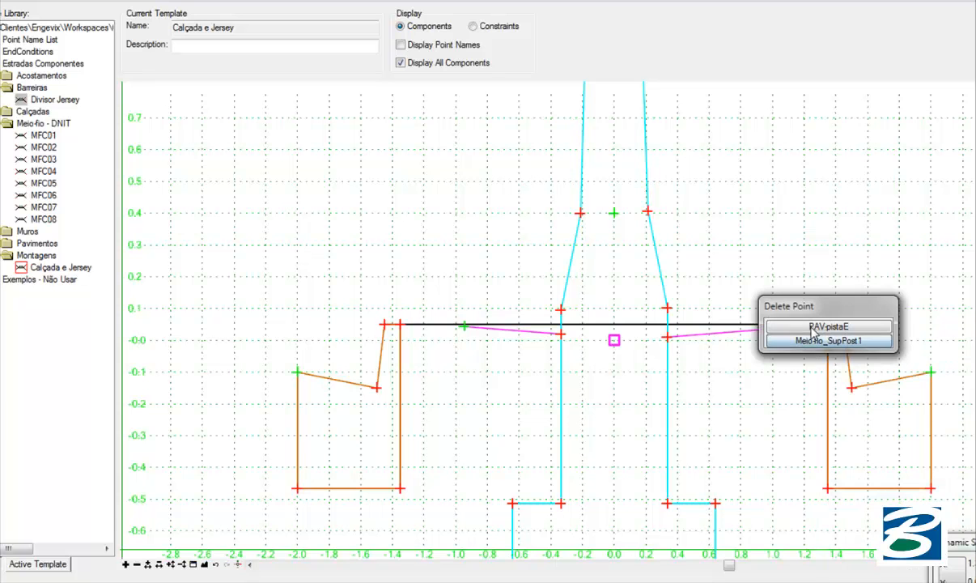
{"action": "left_click", "coordinate": [813, 328]}
Move the PAV-pistaD pavement point onto the curb's Meio-fio_SupPost point and merge them, deleting PAV-pistaD.
{"action": "right_click", "coordinate": [464, 327]}
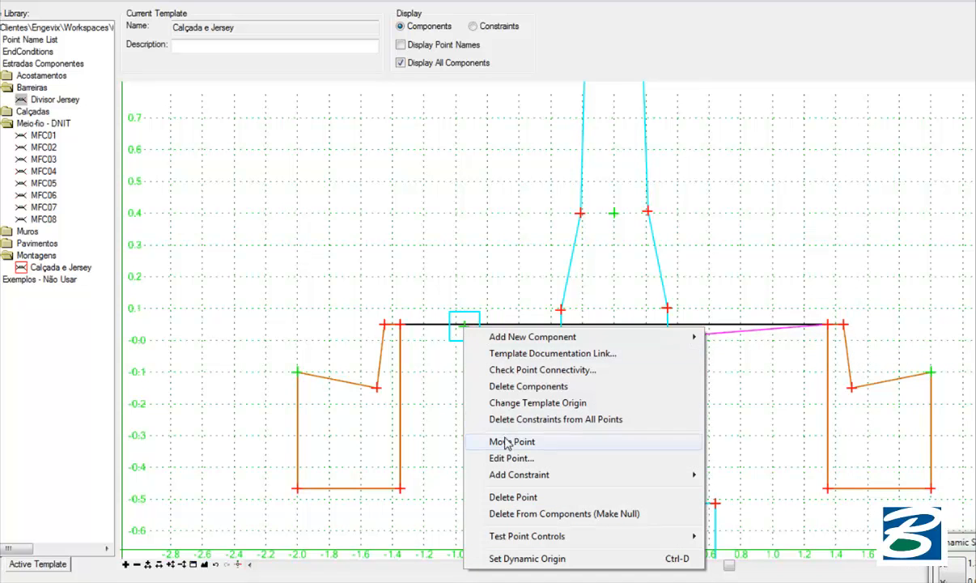
{"action": "left_click", "coordinate": [510, 442]}
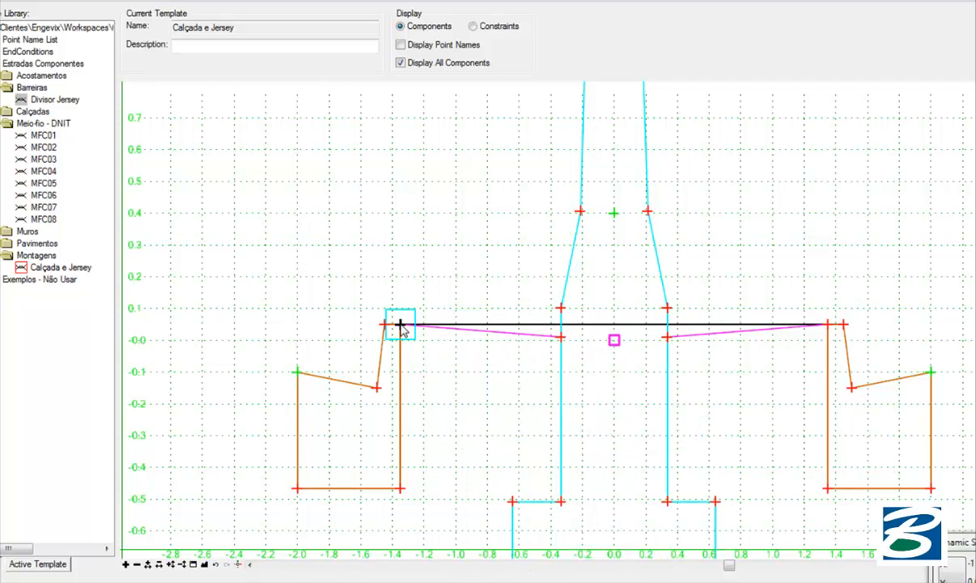
{"action": "right_click", "coordinate": [400, 326]}
{"action": "left_click", "coordinate": [473, 486]}
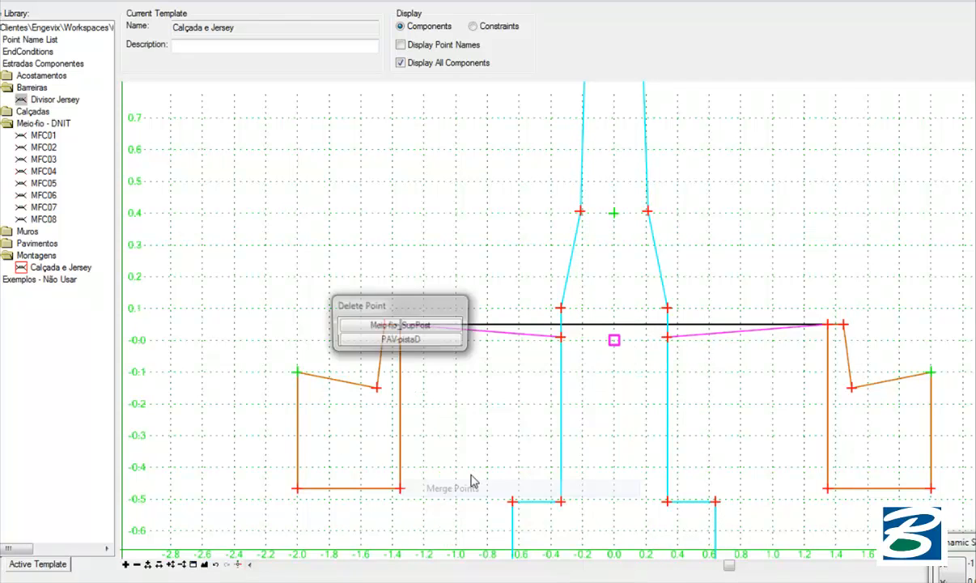
{"action": "left_click", "coordinate": [359, 343]}
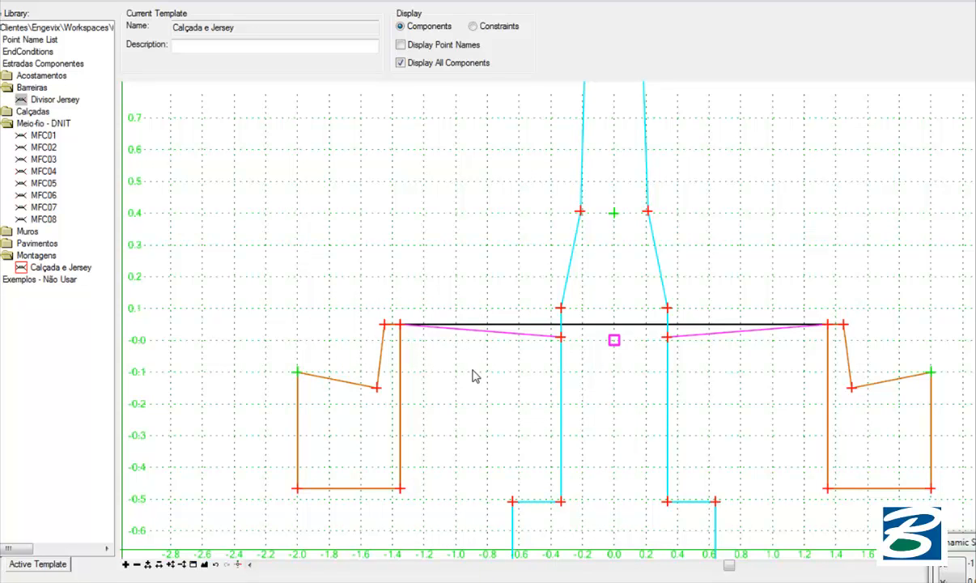
Set the Barreira Jersey component's conditional expression to the Slope10% rule, evaluate it and accept the expression.
{"action": "left_click", "coordinate": [184, 565]}
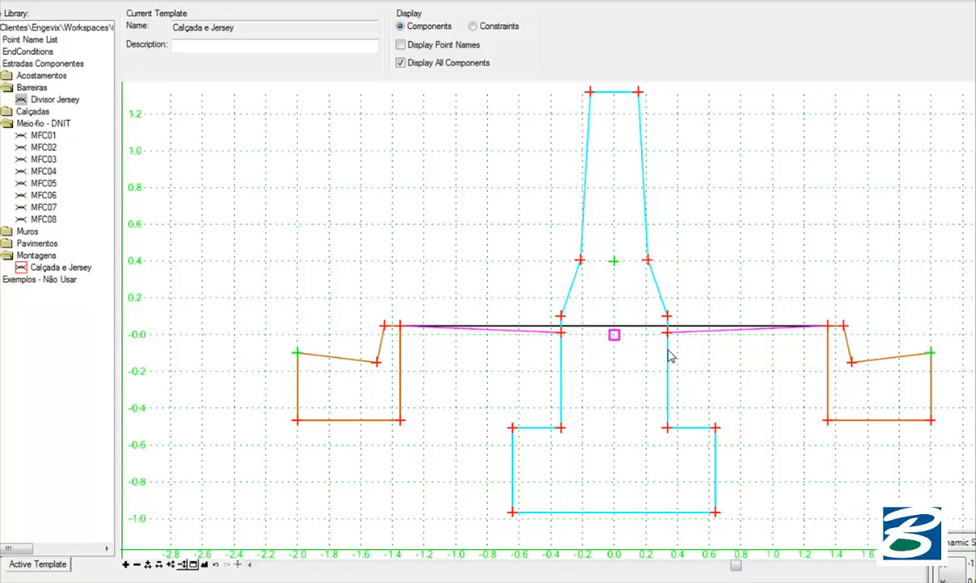
{"action": "left_click", "coordinate": [667, 360]}
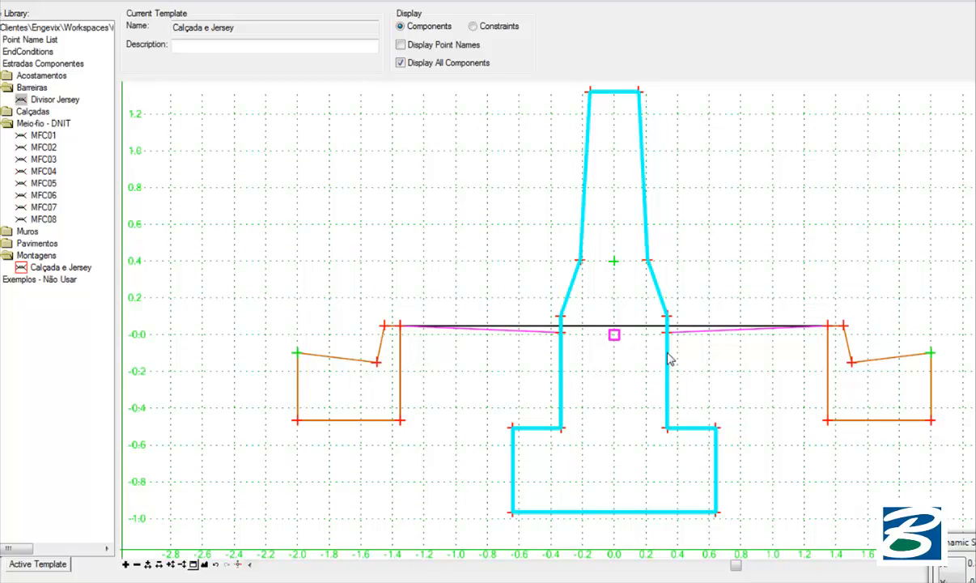
{"action": "double_click", "coordinate": [667, 359]}
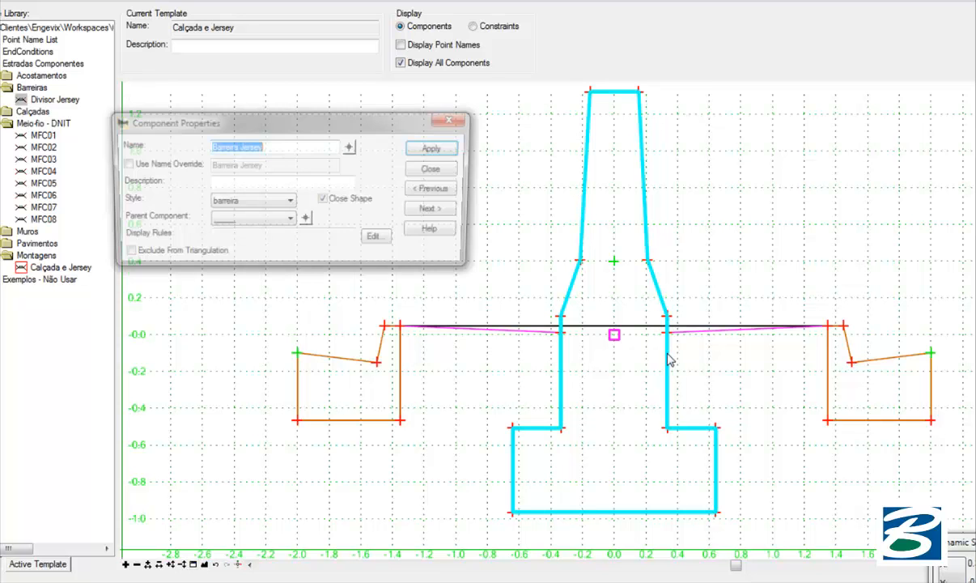
{"action": "left_click", "coordinate": [376, 238]}
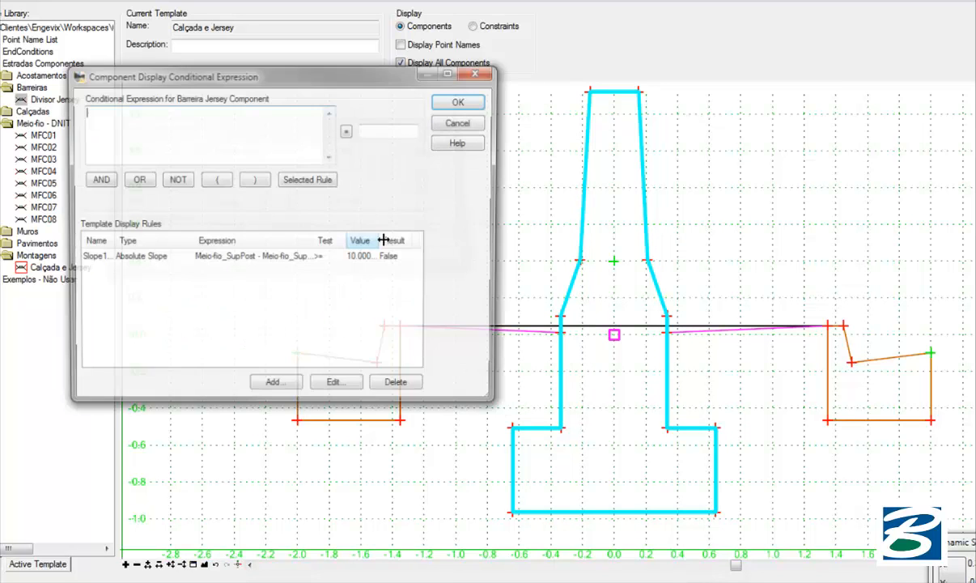
{"action": "left_click", "coordinate": [127, 259]}
{"action": "left_click", "coordinate": [280, 179]}
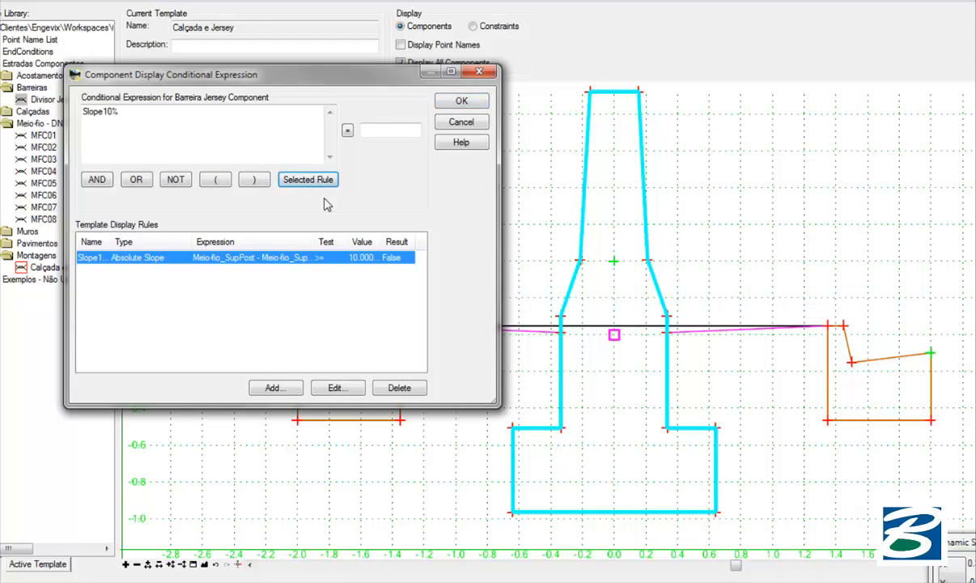
{"action": "left_click", "coordinate": [348, 130]}
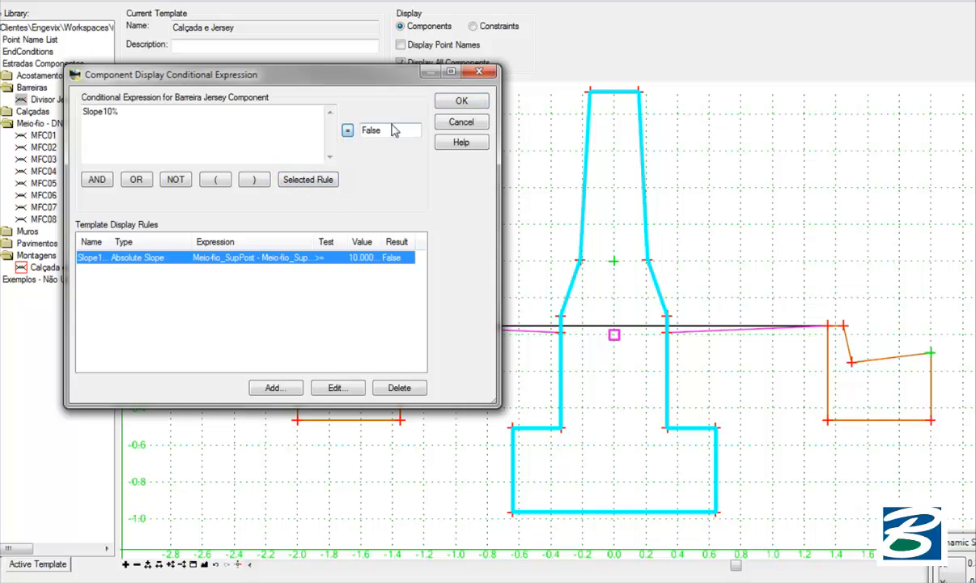
{"action": "left_click", "coordinate": [441, 101]}
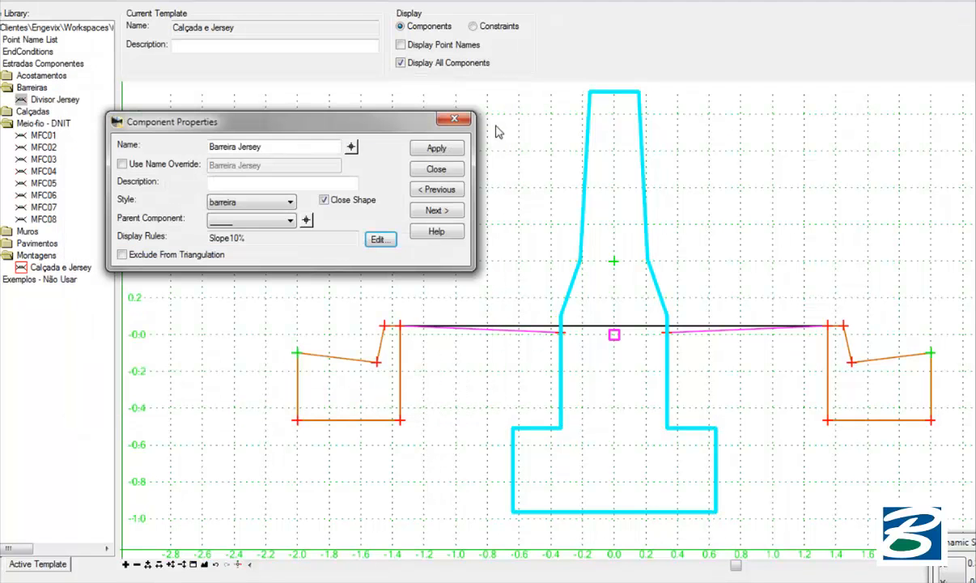
Apply the Barreira Jersey display rule and test it by moving the right curb's outer point vertically and returning it to its original elevation.
{"action": "left_click", "coordinate": [442, 150]}
{"action": "left_click", "coordinate": [441, 169]}
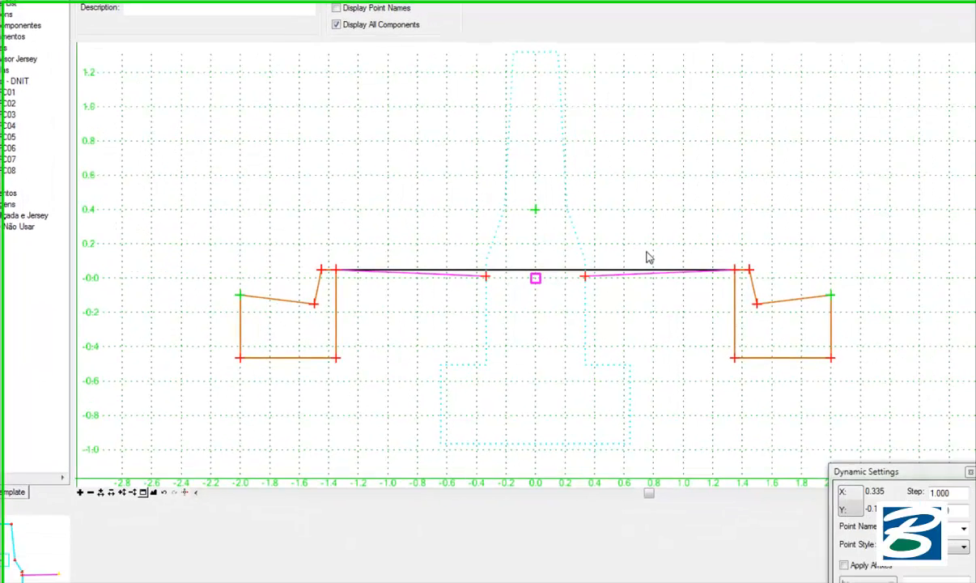
{"action": "right_click", "coordinate": [840, 299]}
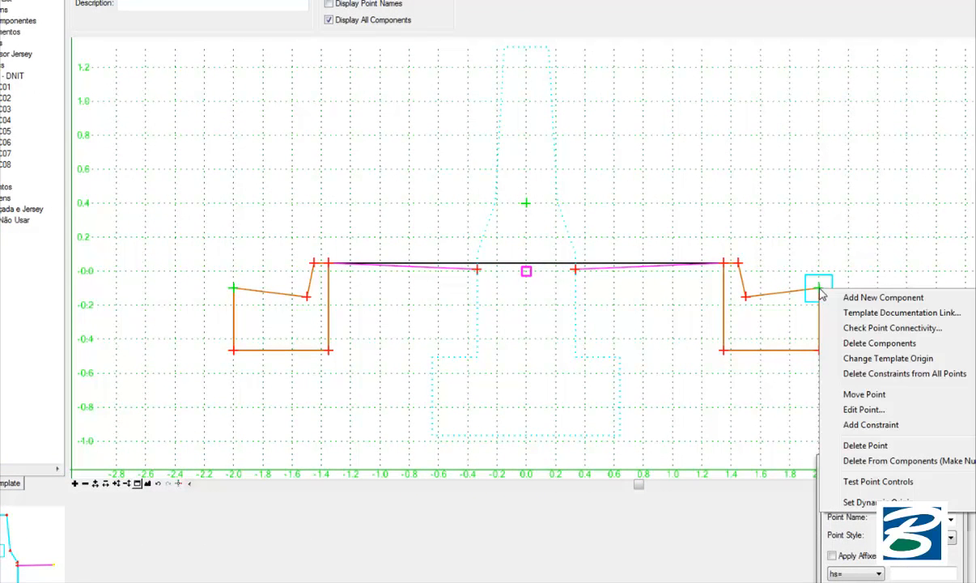
{"action": "left_click", "coordinate": [851, 393]}
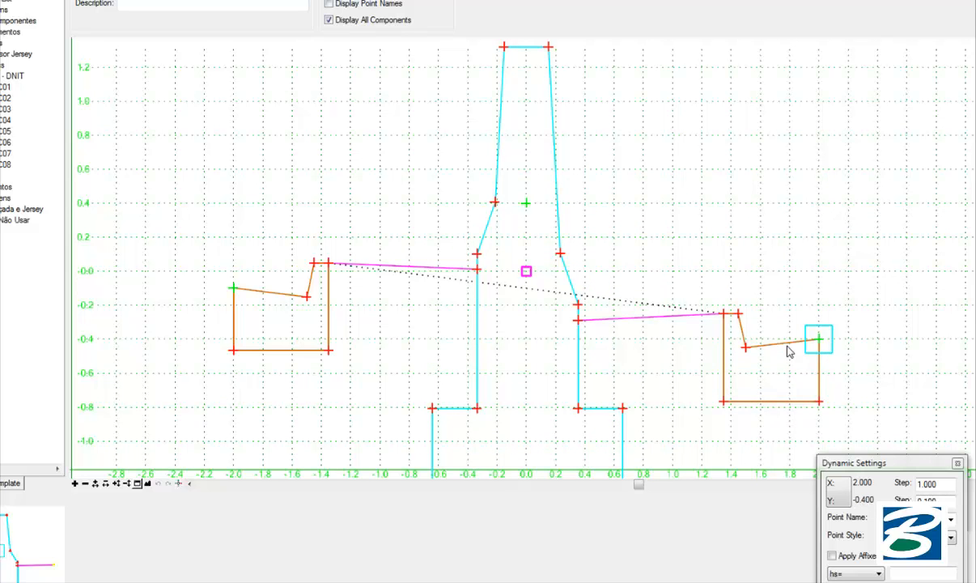
{"action": "left_click", "coordinate": [783, 289]}
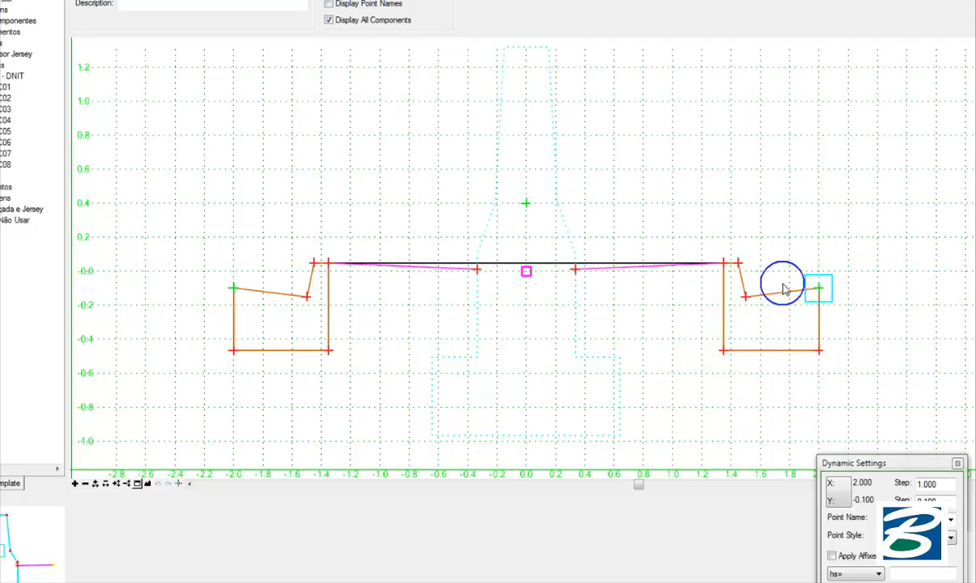
Add a display rule named BarreiraJersey of type Component is Displayed for the Calçada component, from the Barreira Jersey component's display rules.
{"action": "double_click", "coordinate": [569, 233]}
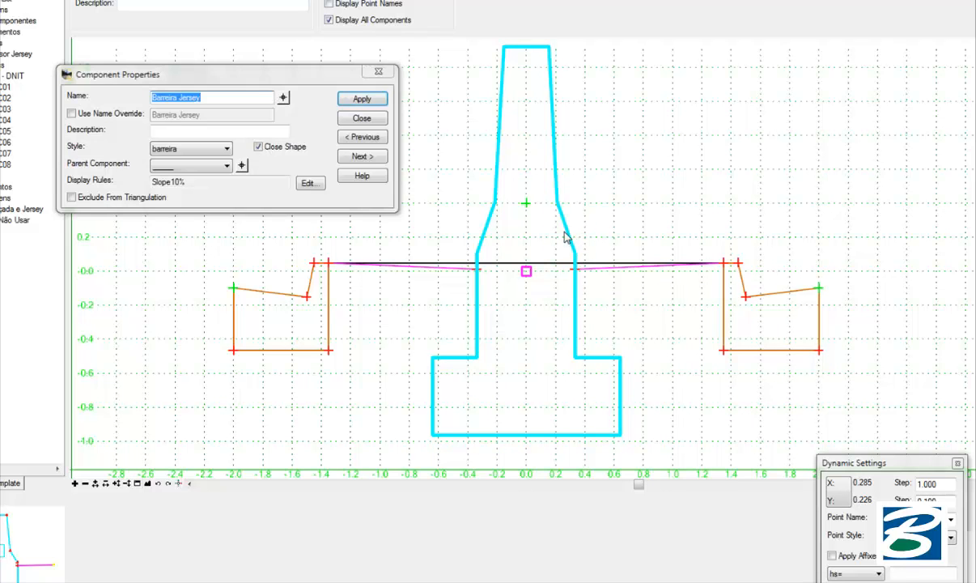
{"action": "left_click", "coordinate": [306, 183]}
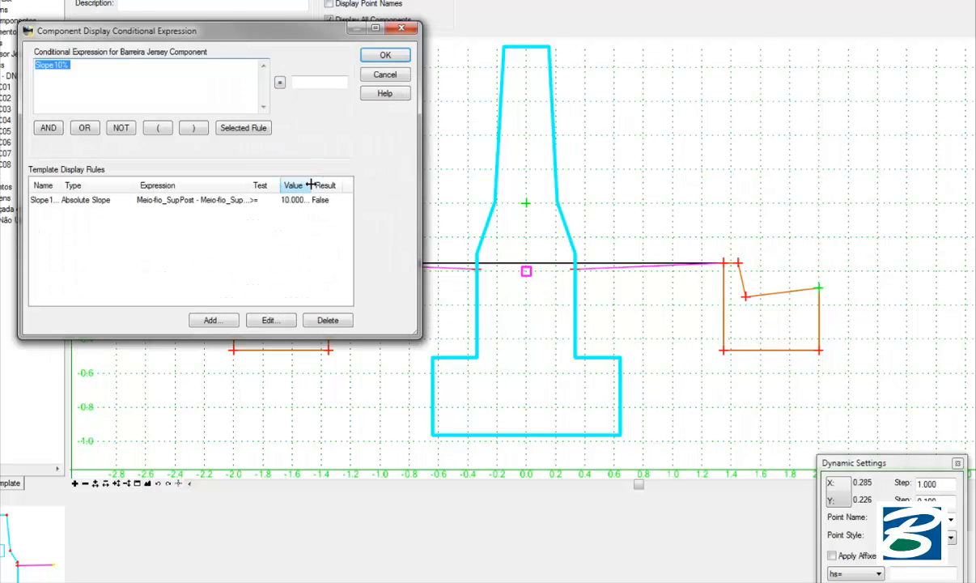
{"action": "left_click", "coordinate": [212, 319]}
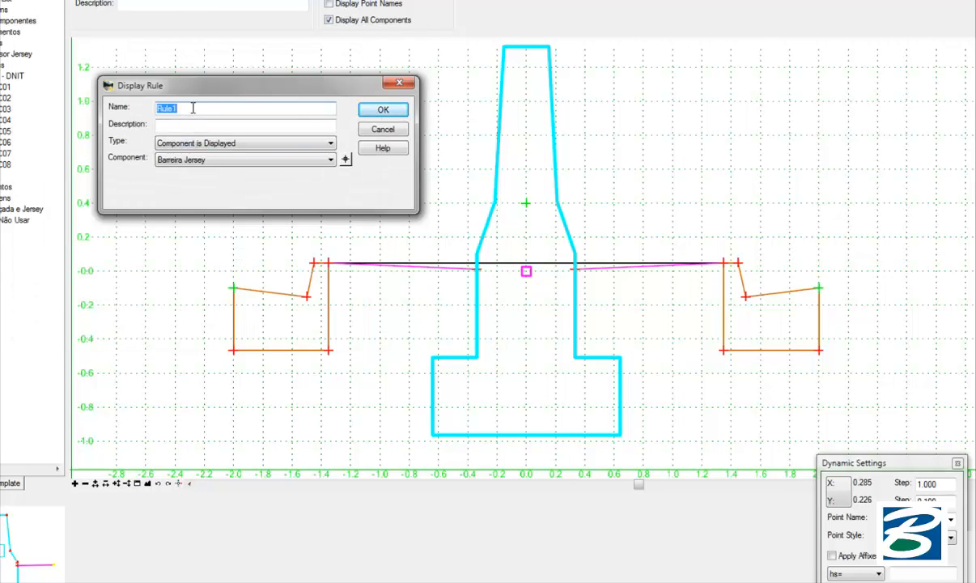
{"action": "type", "text": "BarreiraJersey"}
{"action": "left_click", "coordinate": [210, 144]}
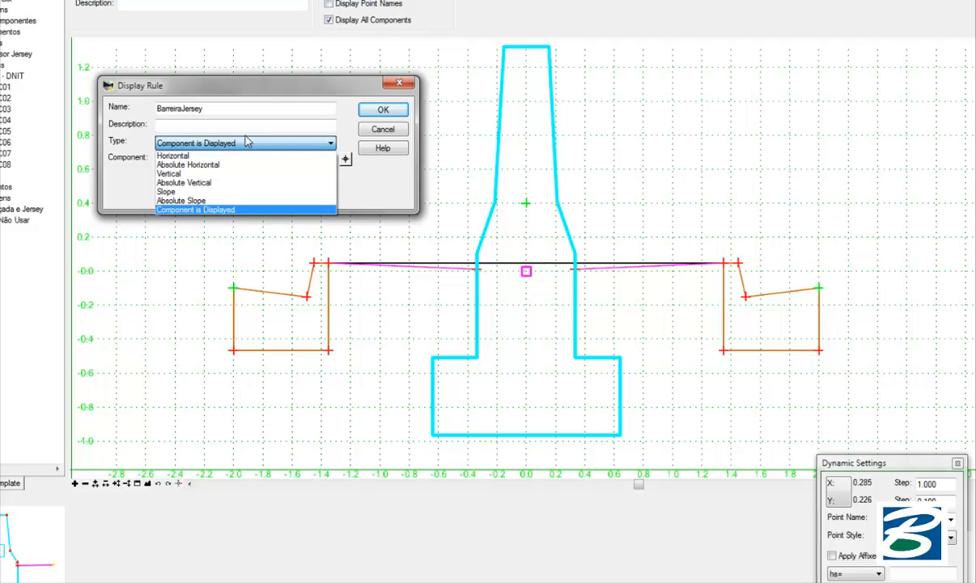
{"action": "left_click", "coordinate": [253, 138]}
{"action": "left_click", "coordinate": [268, 161]}
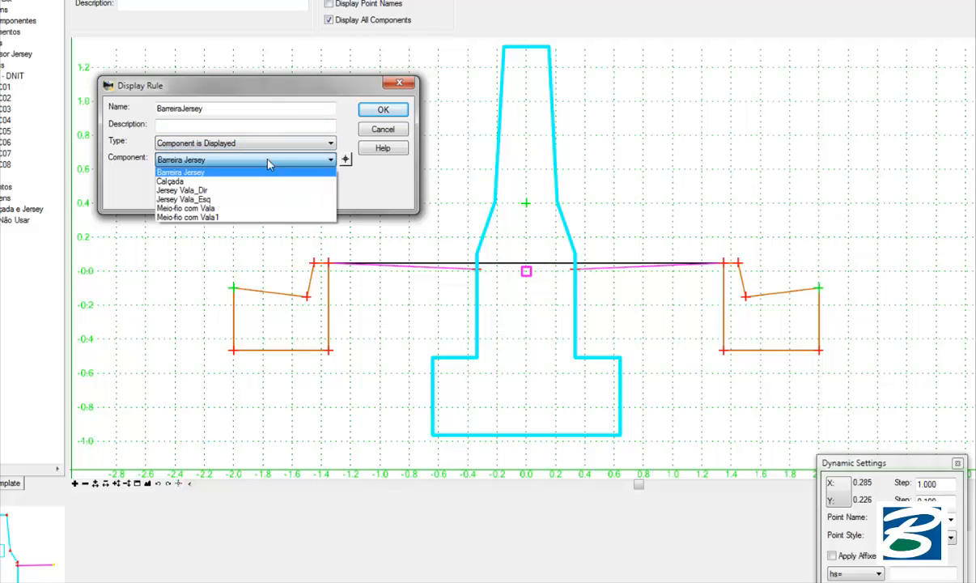
{"action": "left_click", "coordinate": [172, 181]}
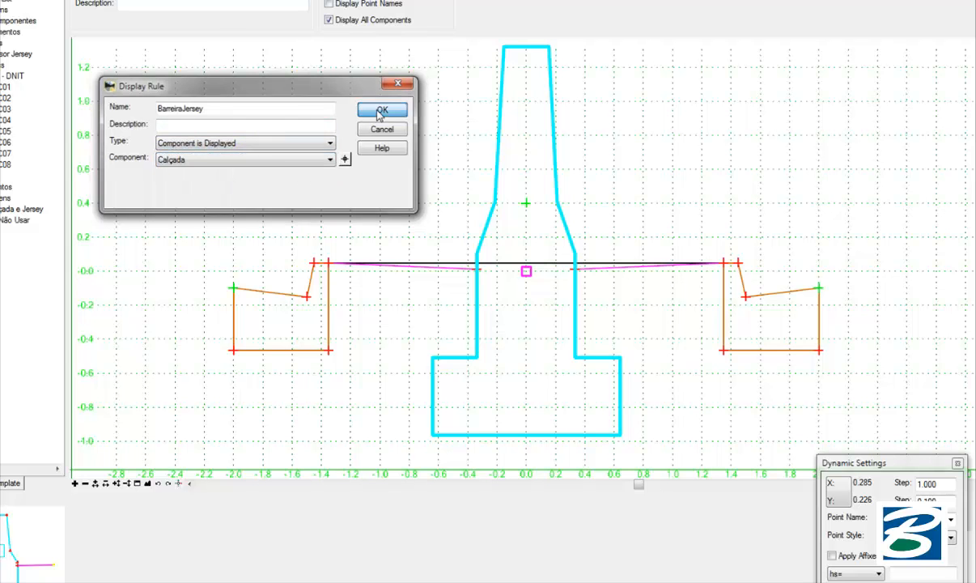
{"action": "left_click", "coordinate": [383, 109]}
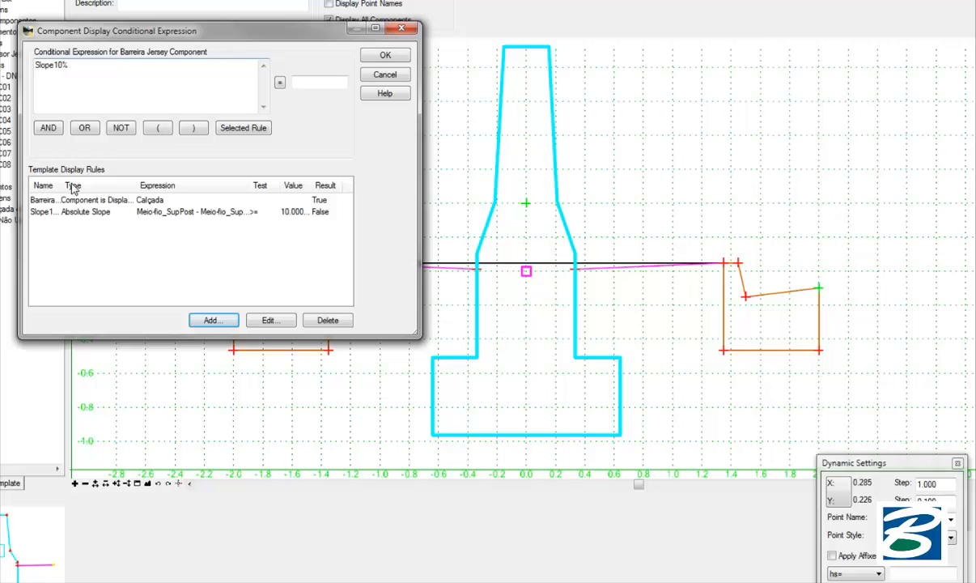
Replace the Barreira Jersey conditional expression with NOT ( BarreiraJersey ), evaluate it, accept it and apply it to the component.
{"action": "left_click", "coordinate": [75, 199]}
{"action": "left_click", "coordinate": [243, 128]}
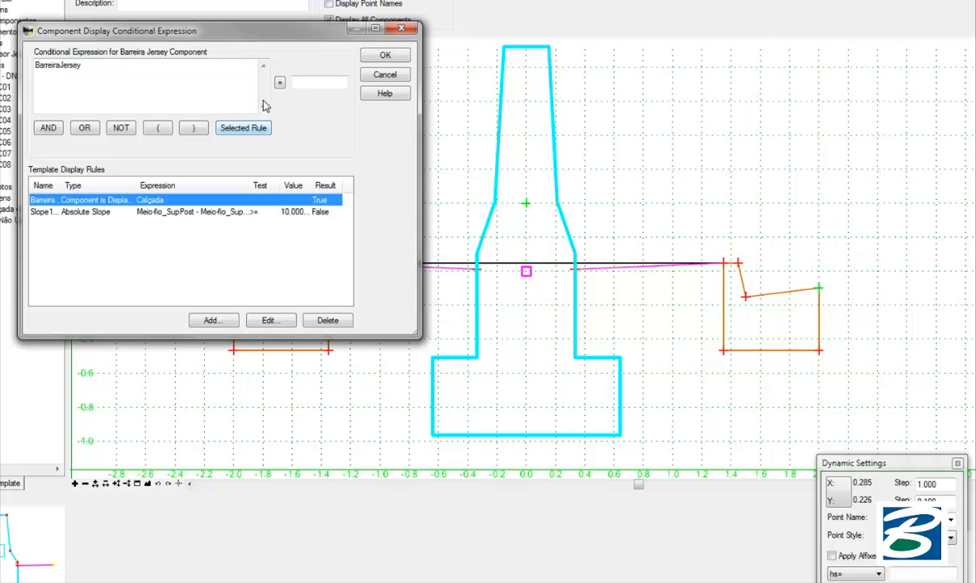
{"action": "left_click", "coordinate": [34, 64]}
{"action": "left_click", "coordinate": [121, 128]}
{"action": "left_click", "coordinate": [158, 127]}
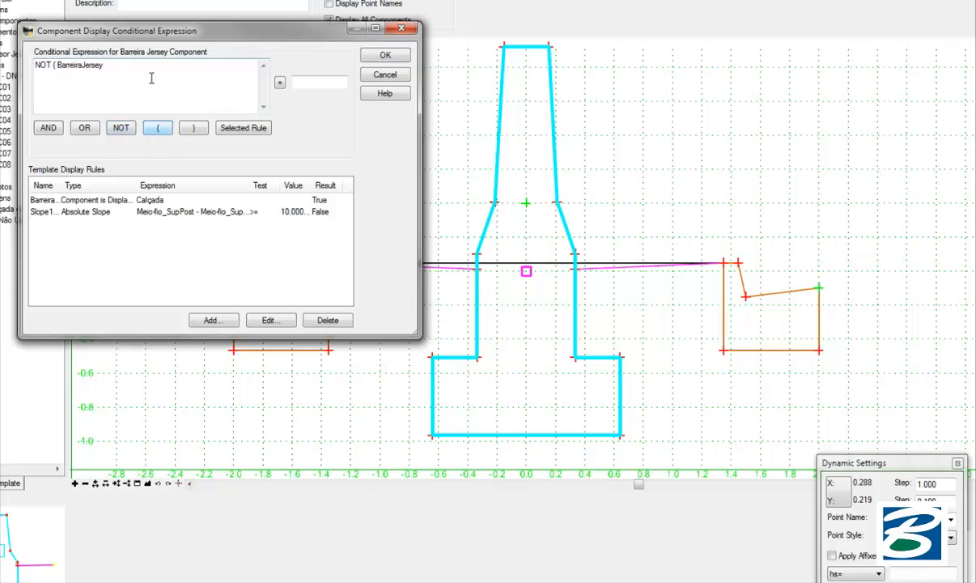
{"action": "left_click", "coordinate": [193, 128]}
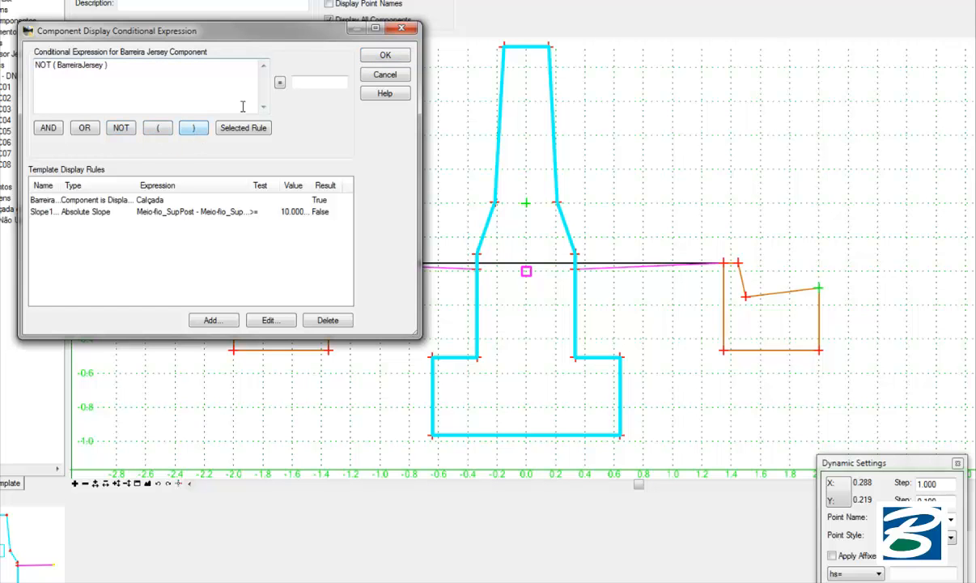
{"action": "left_click", "coordinate": [280, 85]}
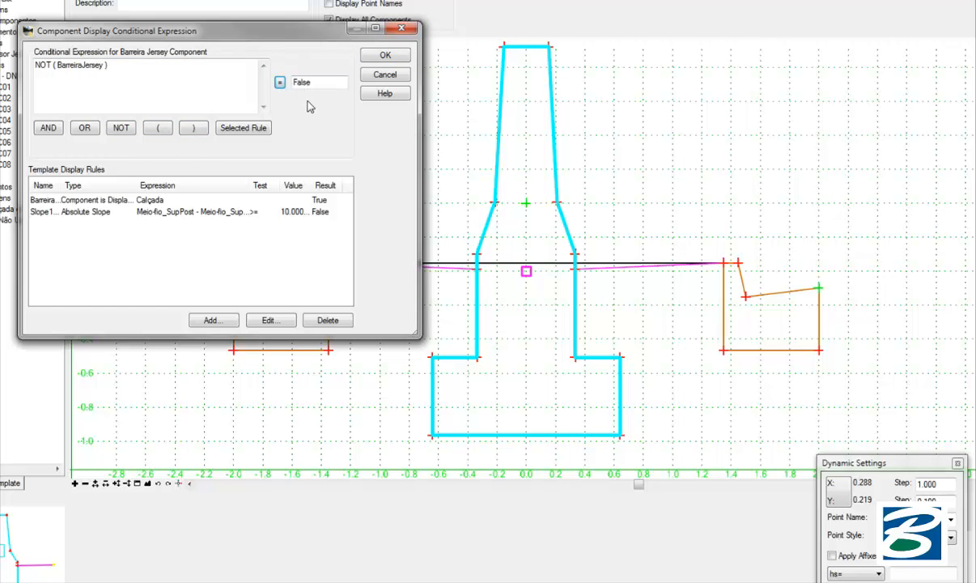
{"action": "left_click", "coordinate": [384, 57]}
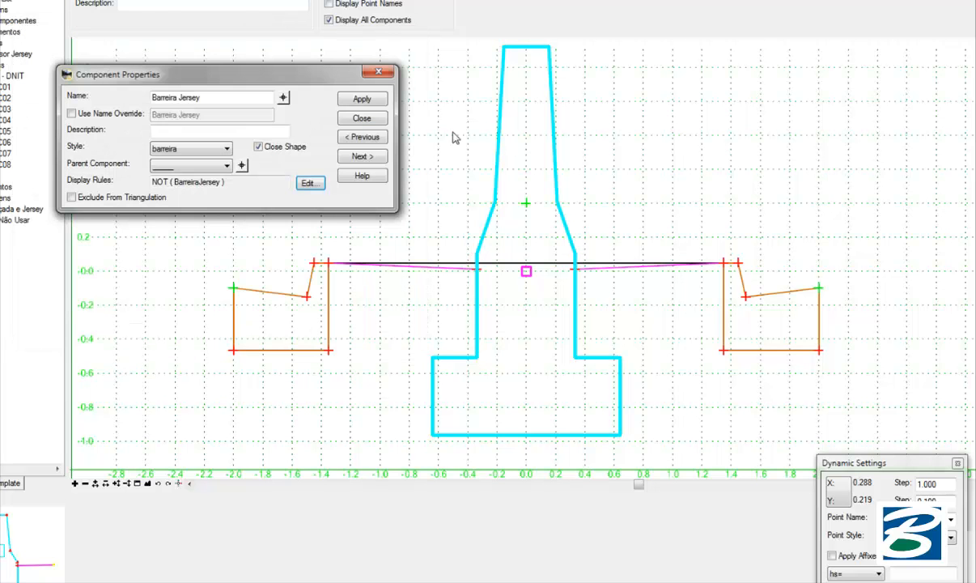
{"action": "left_click", "coordinate": [378, 103]}
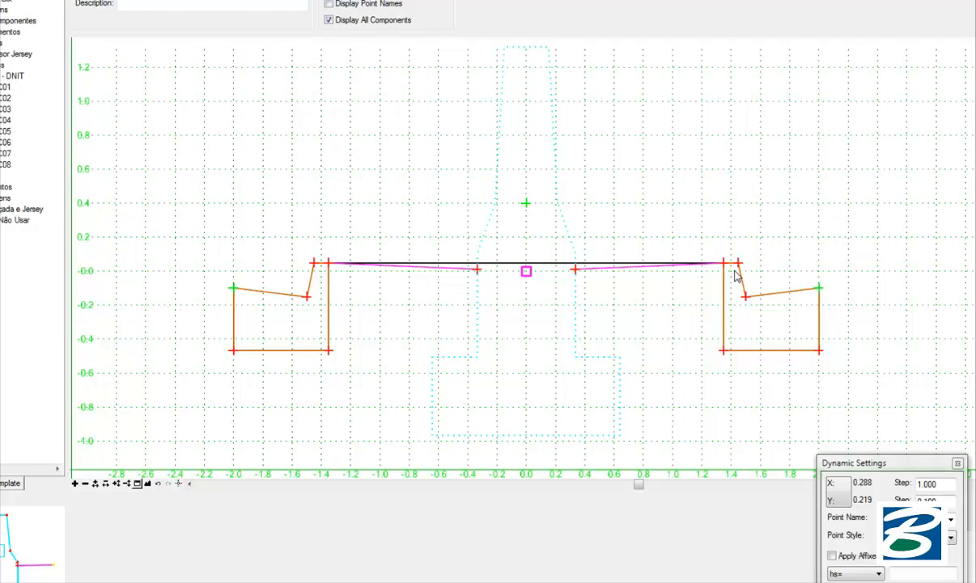
Test the negated barrier rule by moving the right curb's outer point vertically and returning it to its original elevation.
{"action": "right_click", "coordinate": [819, 288]}
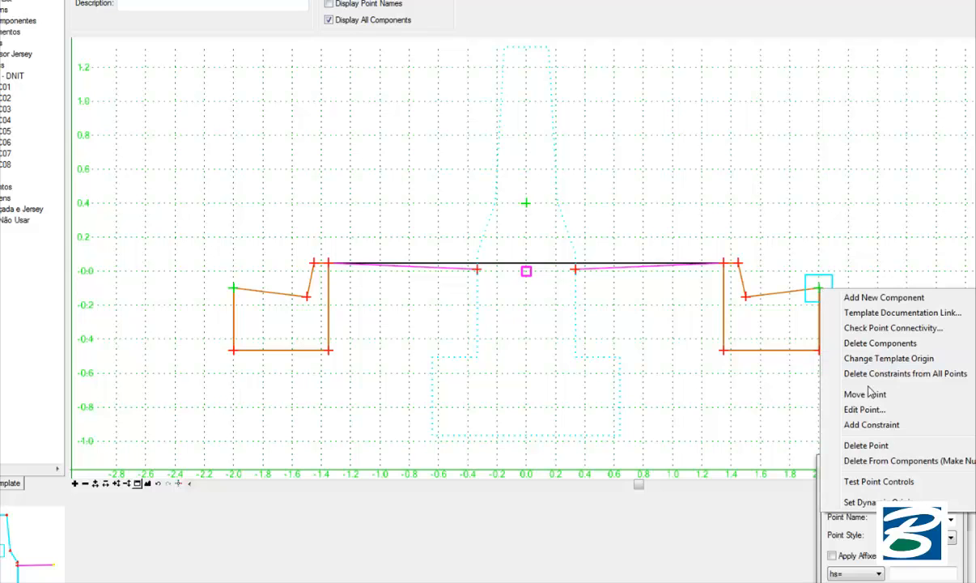
{"action": "left_click", "coordinate": [866, 393]}
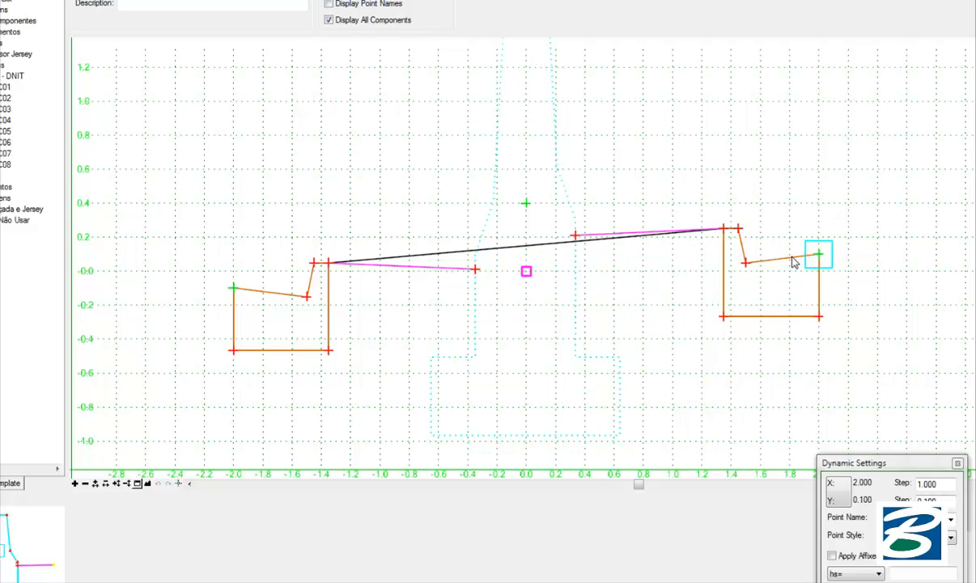
{"action": "left_click", "coordinate": [798, 285]}
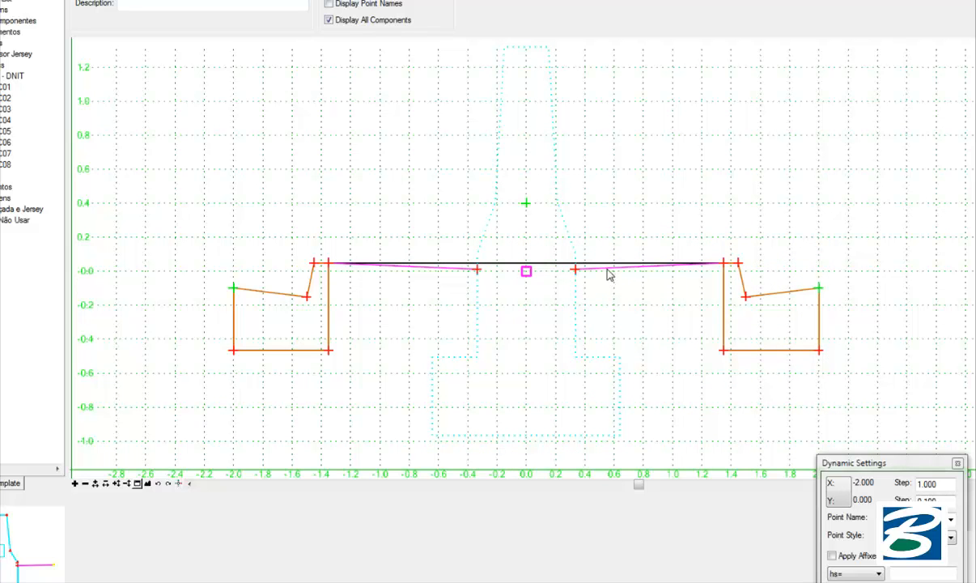
Set Barreira Jersey as the parent component of Jersey Vala_Dir by picking the barrier in the drawing, and apply it.
{"action": "double_click", "coordinate": [608, 272]}
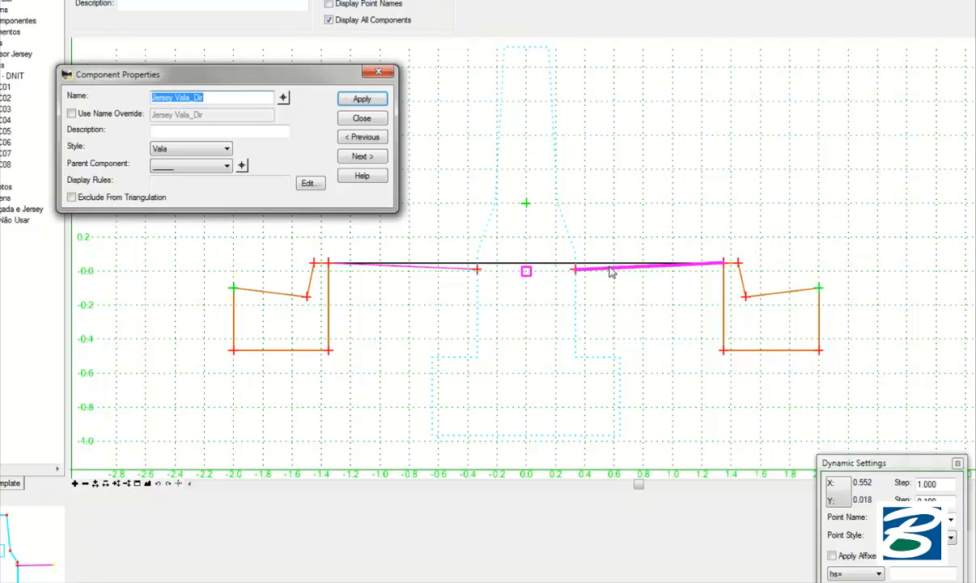
{"action": "left_click", "coordinate": [309, 183]}
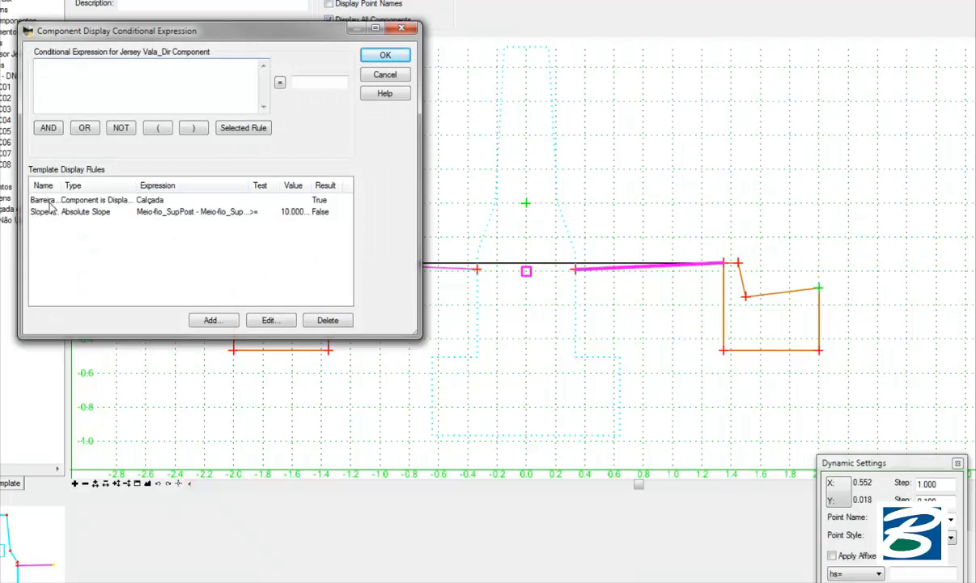
{"action": "left_click", "coordinate": [377, 75]}
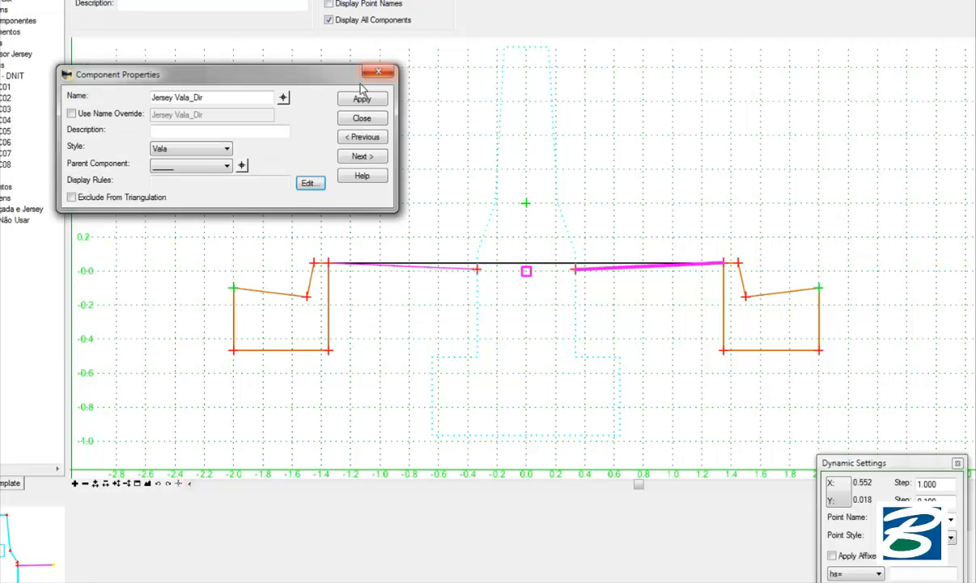
{"action": "left_click", "coordinate": [219, 166]}
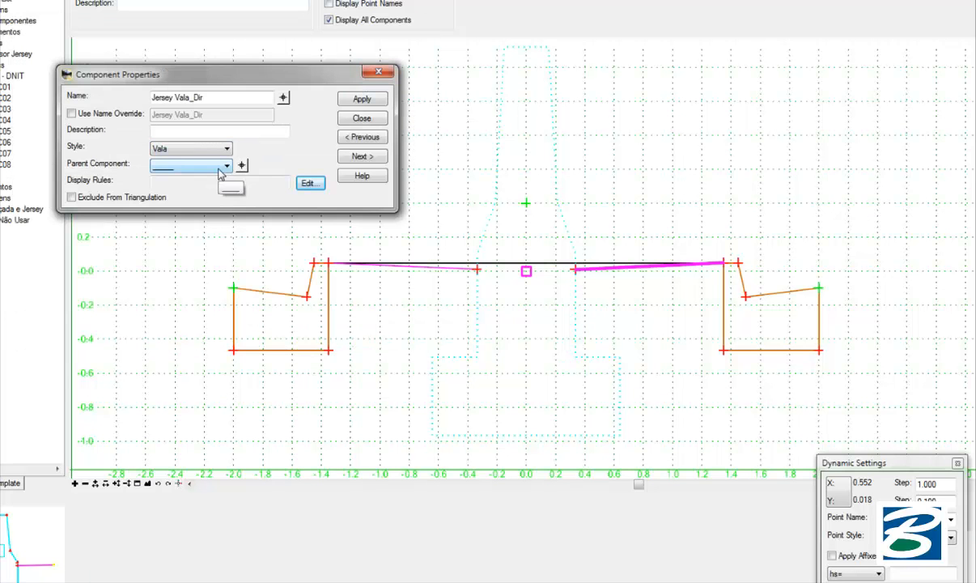
{"action": "left_click", "coordinate": [224, 167]}
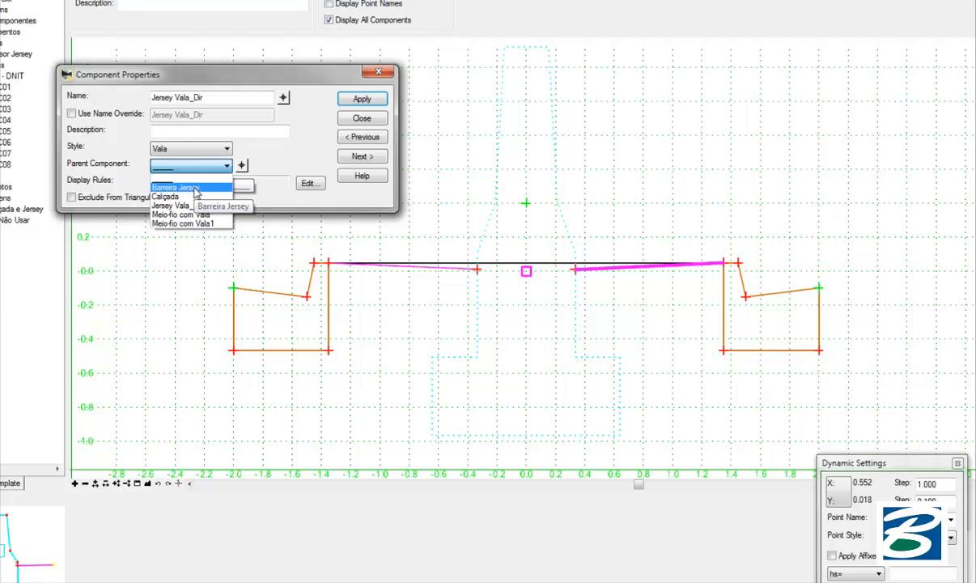
{"action": "left_click", "coordinate": [265, 165]}
{"action": "left_click", "coordinate": [241, 166]}
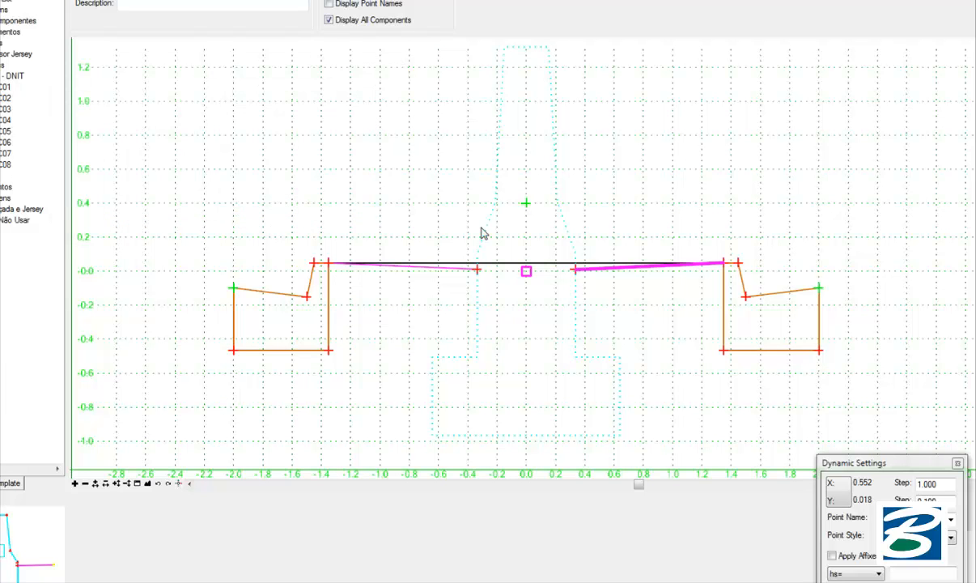
{"action": "left_click", "coordinate": [481, 233]}
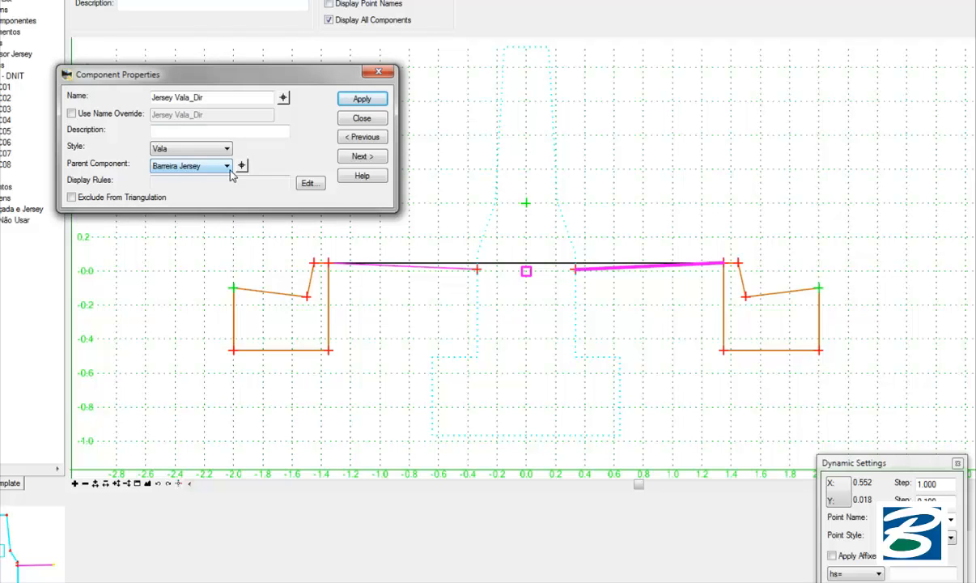
{"action": "left_click", "coordinate": [348, 102]}
Set Barreira Jersey as the parent component of Jersey Vala_Esq, apply it and close the component properties.
{"action": "left_click", "coordinate": [284, 98]}
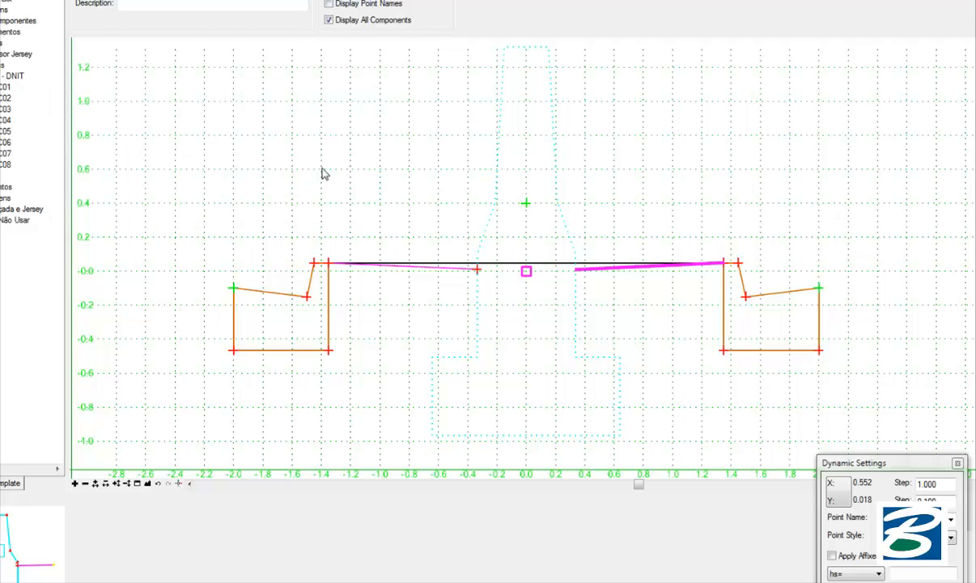
{"action": "left_click", "coordinate": [408, 271]}
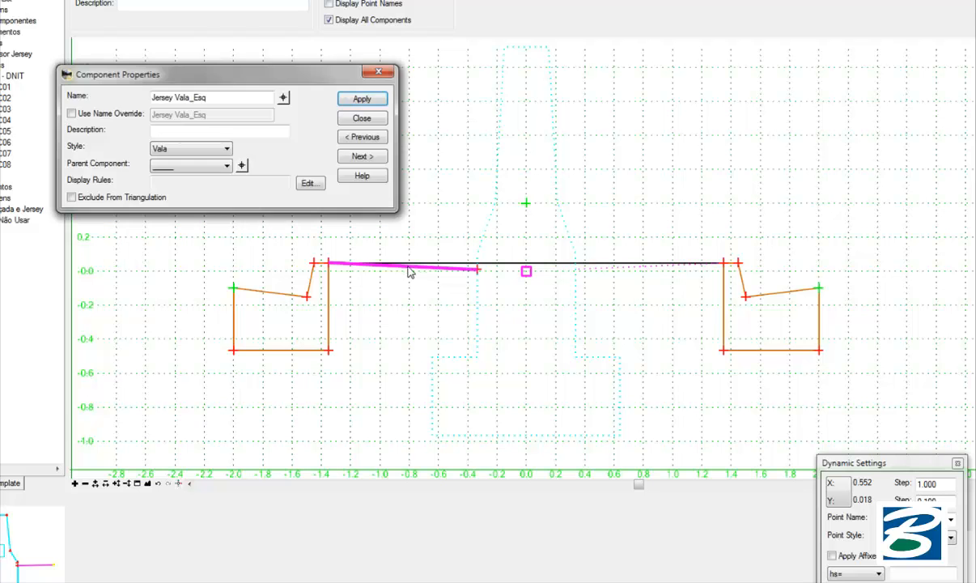
{"action": "left_click", "coordinate": [241, 165]}
{"action": "left_click", "coordinate": [488, 228]}
{"action": "left_click", "coordinate": [362, 99]}
{"action": "left_click", "coordinate": [362, 119]}
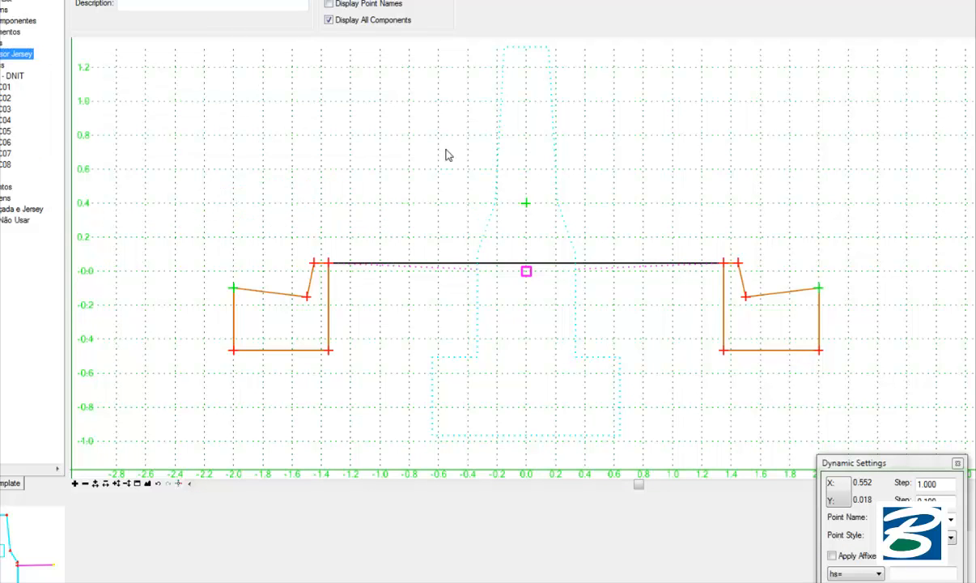
Test the switch between sidewalk and barrier with its child components by raising the right curb's outer point and returning it to Y -0.100.
{"action": "scroll", "coordinate": [703, 304], "scroll_direction": "down", "scroll_amount": 2}
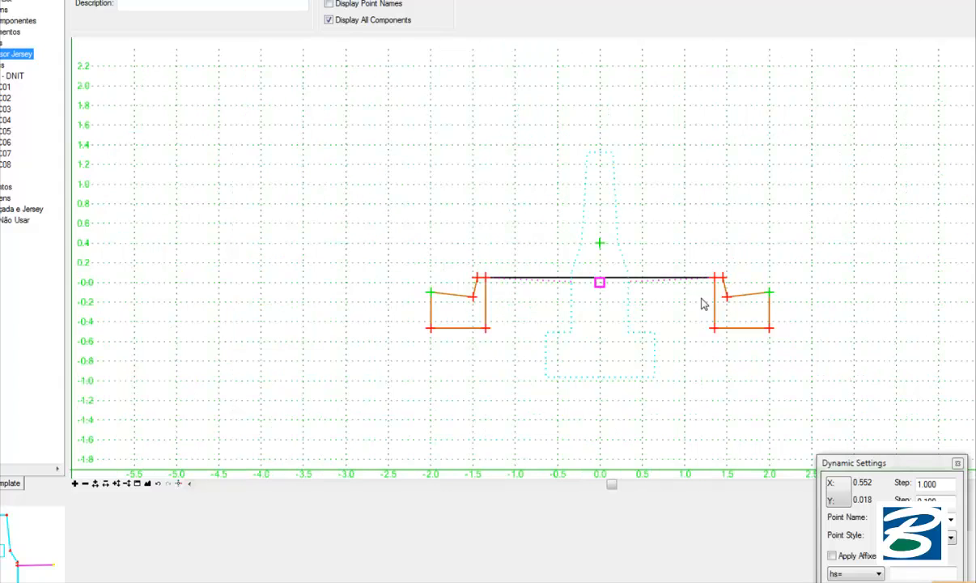
{"action": "right_click", "coordinate": [770, 292]}
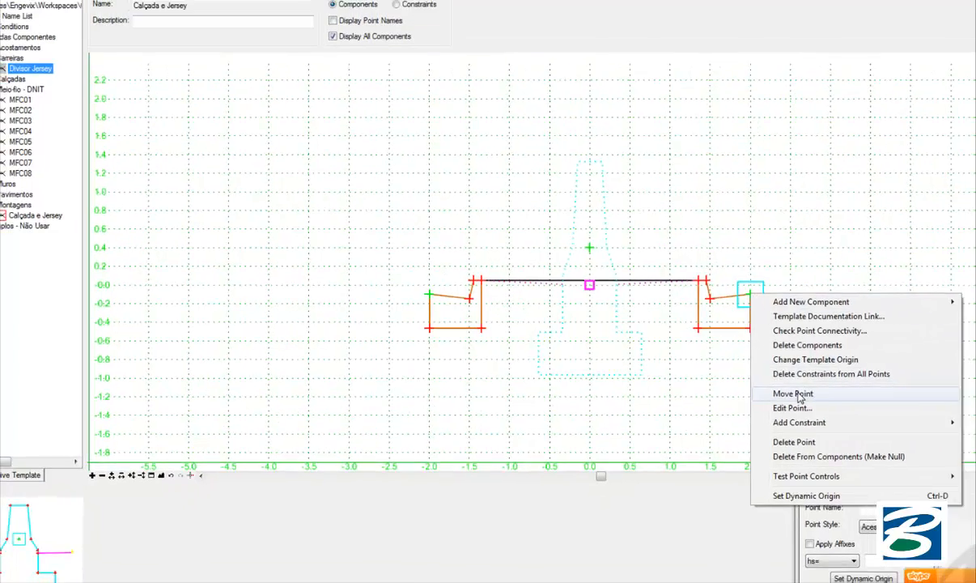
{"action": "left_click", "coordinate": [809, 392]}
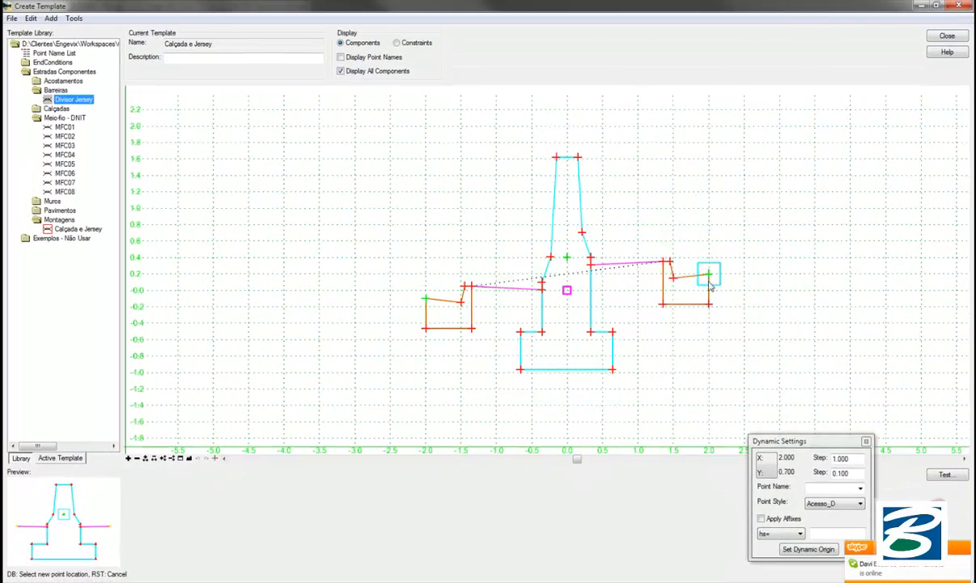
{"action": "left_click", "coordinate": [709, 299]}
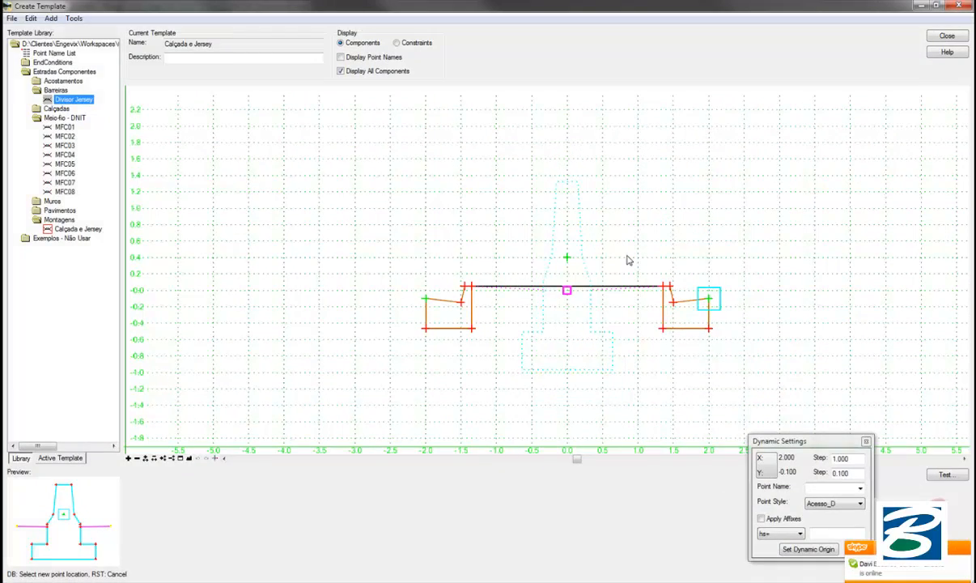